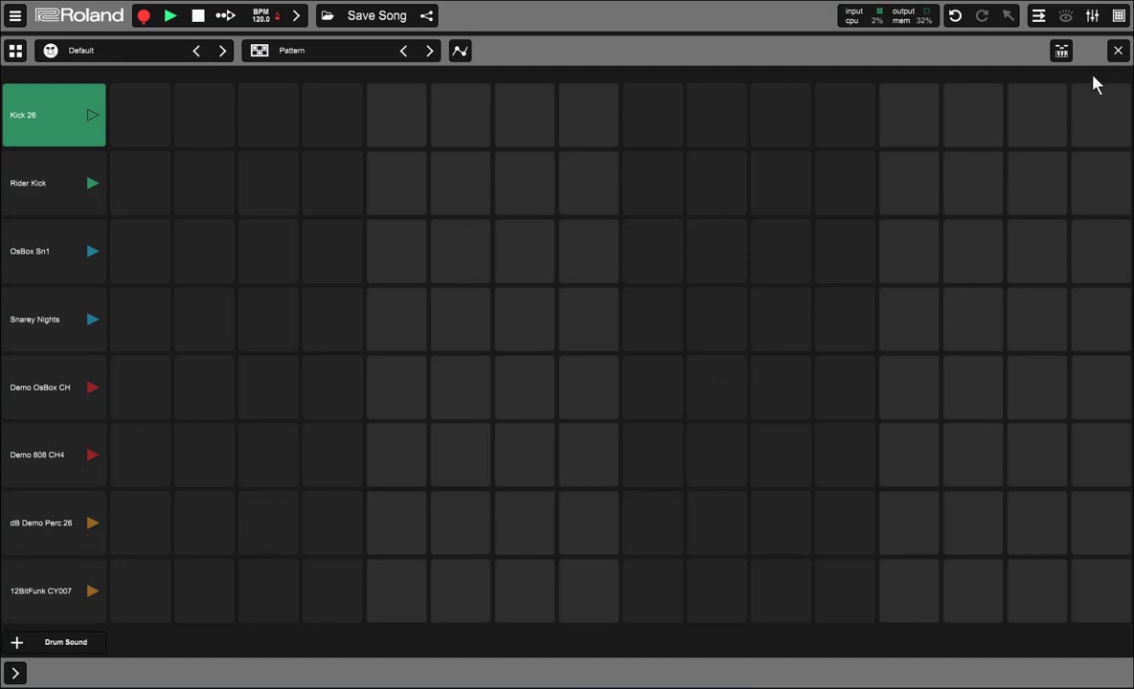
Close the drum pad grid to get back to the song clip grid showing the Drums clip.
{"action": "left_click", "coordinate": [1115, 53]}
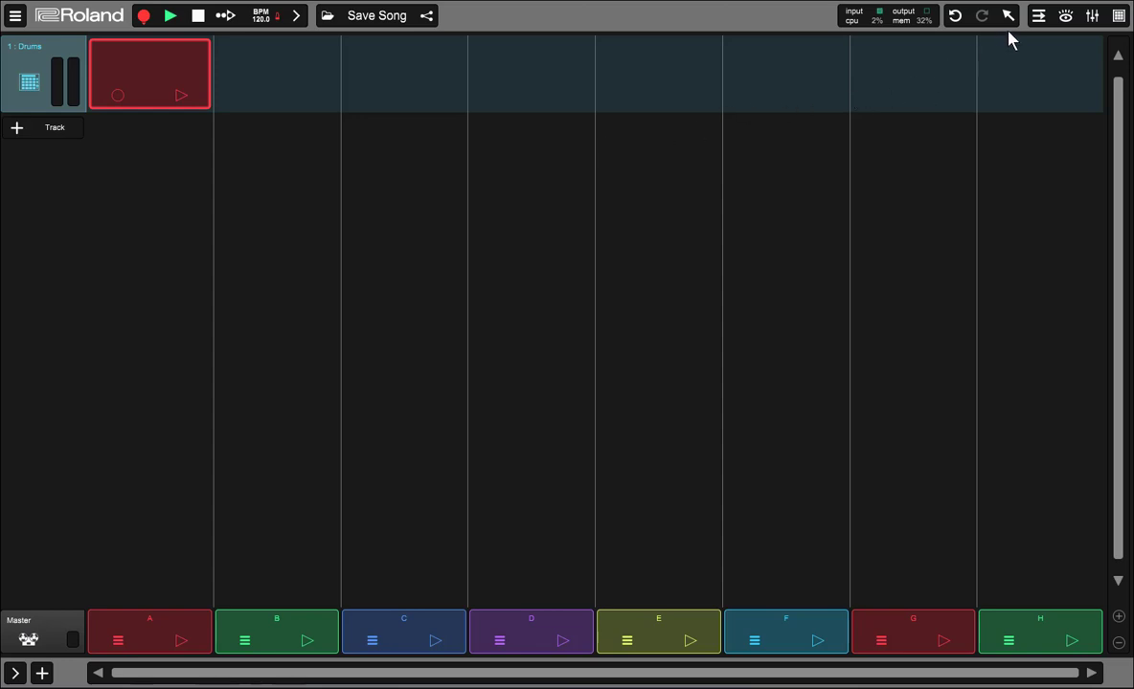
Switch the song to the timeline arrangement view and bring up the main app menu.
{"action": "left_click", "coordinate": [1042, 18]}
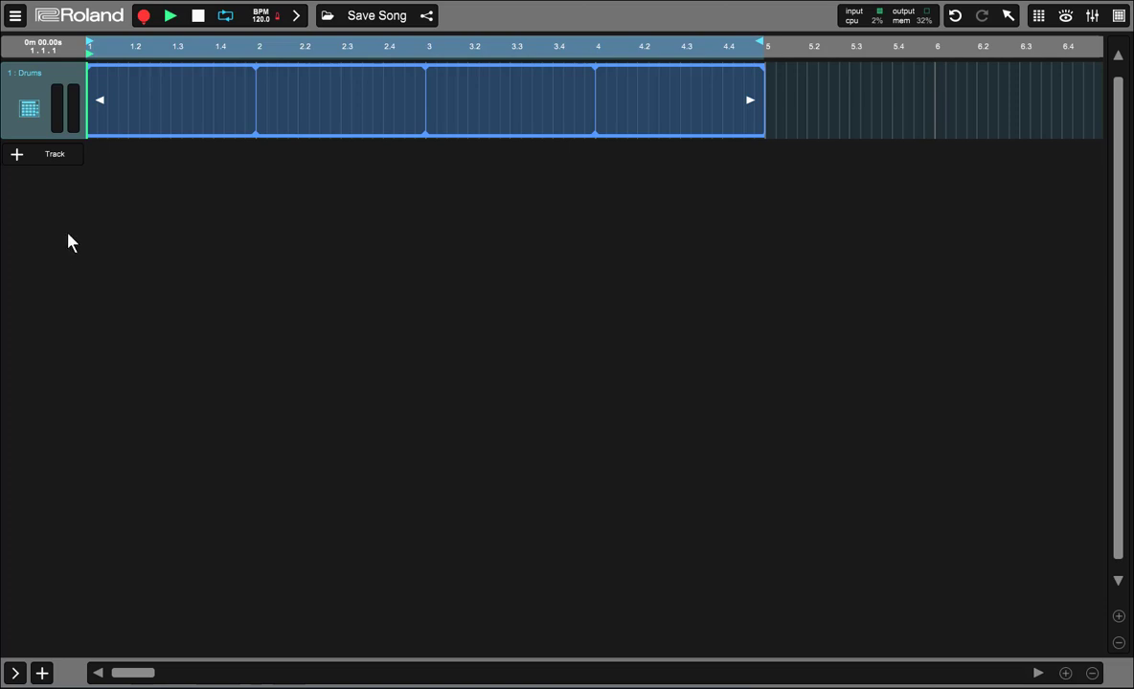
{"action": "left_click", "coordinate": [16, 23]}
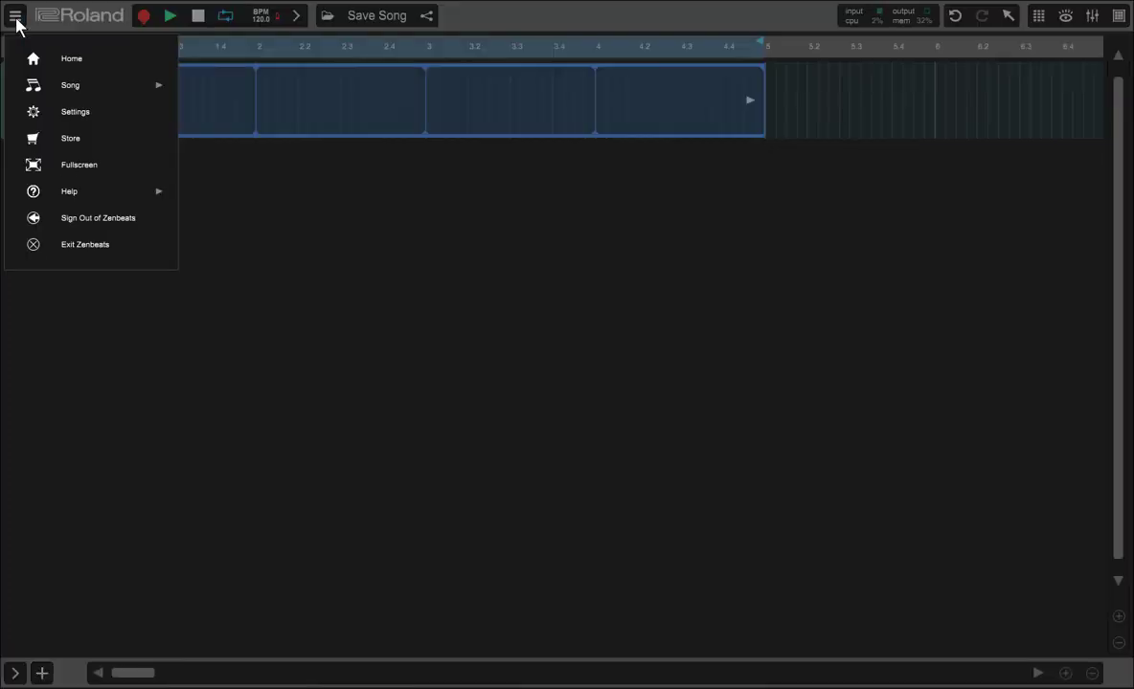
Create a new song from the Rock Studio template via the Home screen's song browser.
{"action": "left_click", "coordinate": [75, 58]}
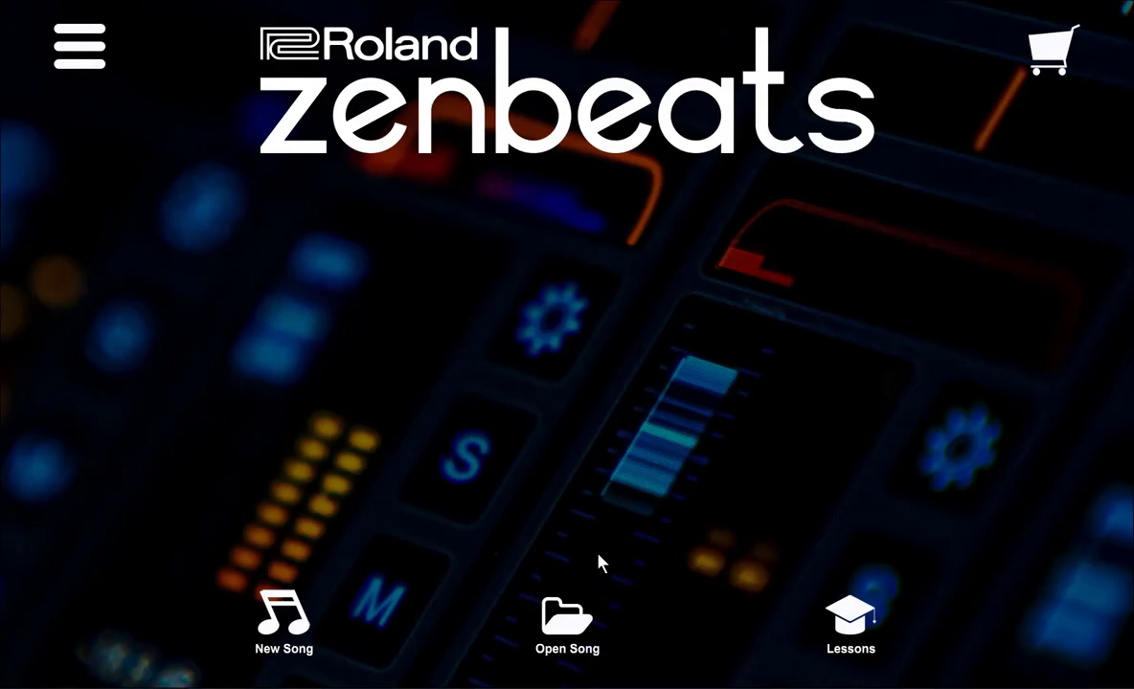
{"action": "left_click", "coordinate": [582, 636]}
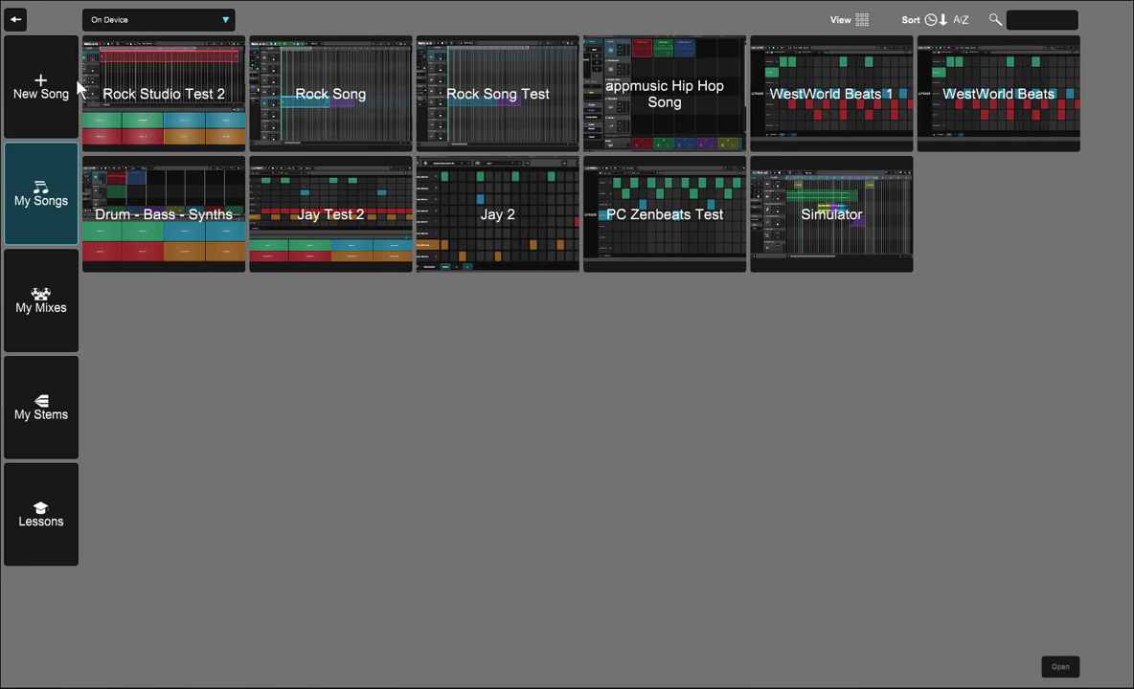
{"action": "left_click", "coordinate": [47, 97]}
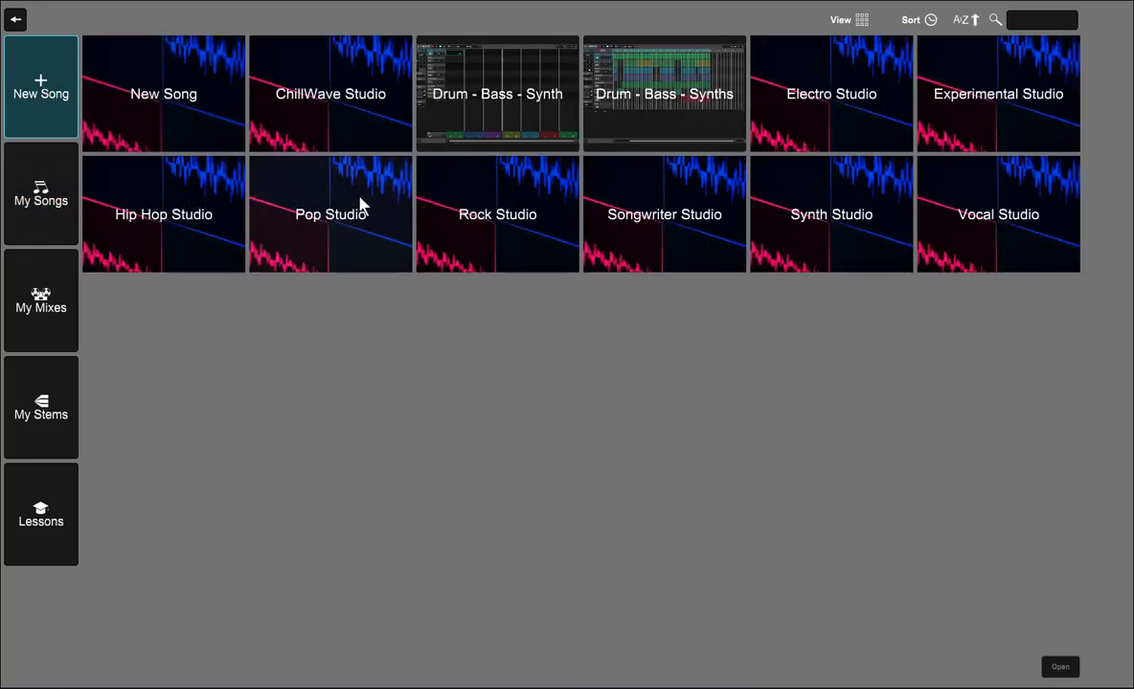
{"action": "left_click", "coordinate": [500, 236]}
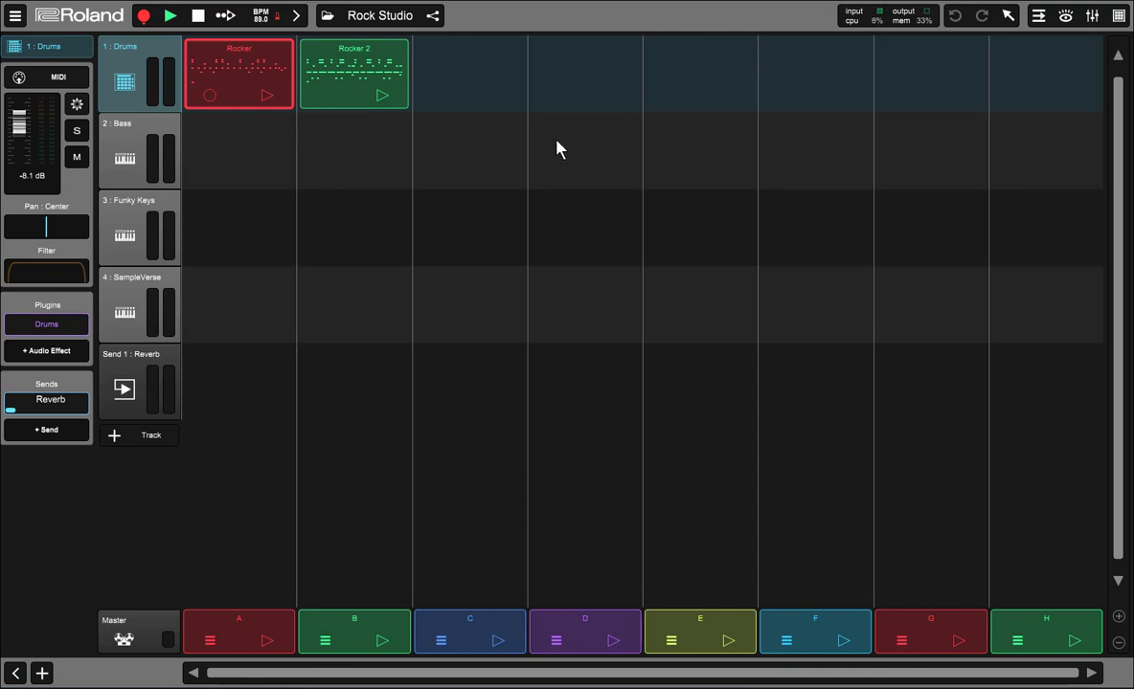
Switch the Rock Studio song from the clip grid to the timeline view.
{"action": "left_click", "coordinate": [1038, 17]}
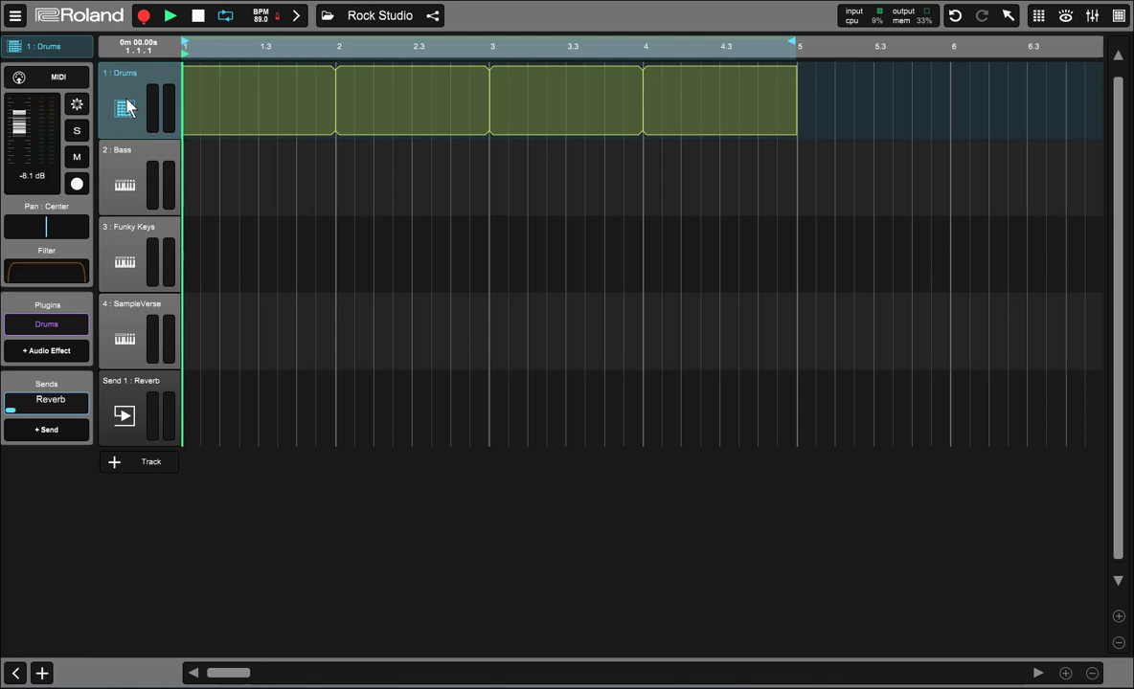
Widen the track headers to show solo, mute and record-arm, then select Bass and Drums.
{"action": "left_click", "coordinate": [163, 144]}
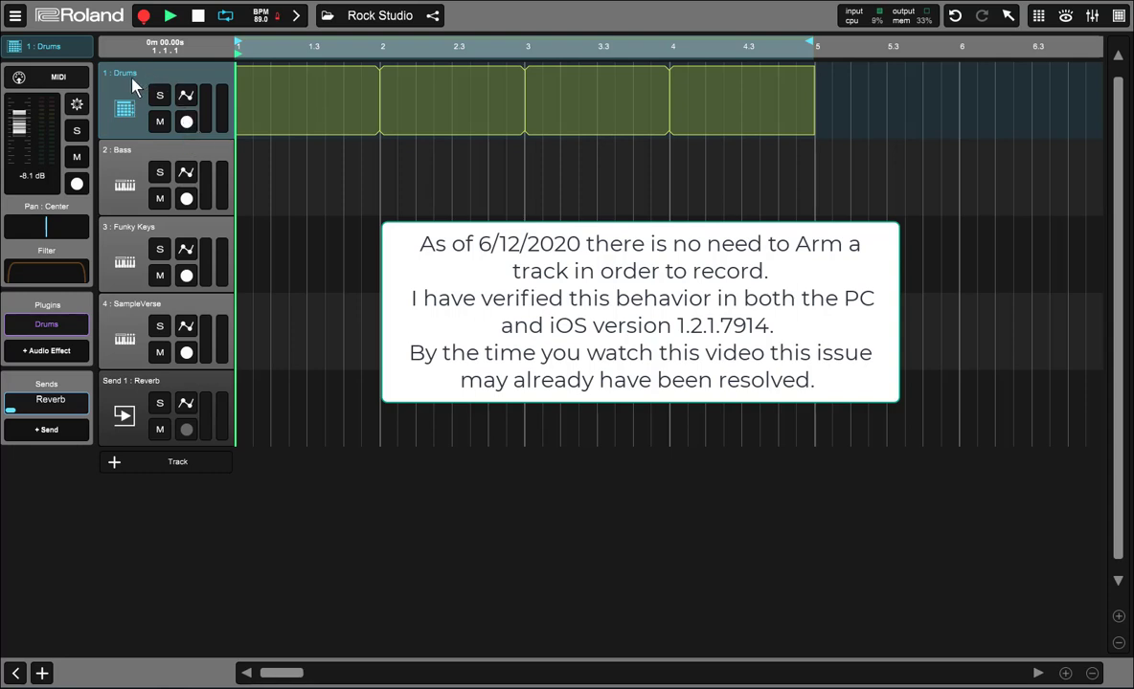
{"action": "left_click", "coordinate": [119, 150]}
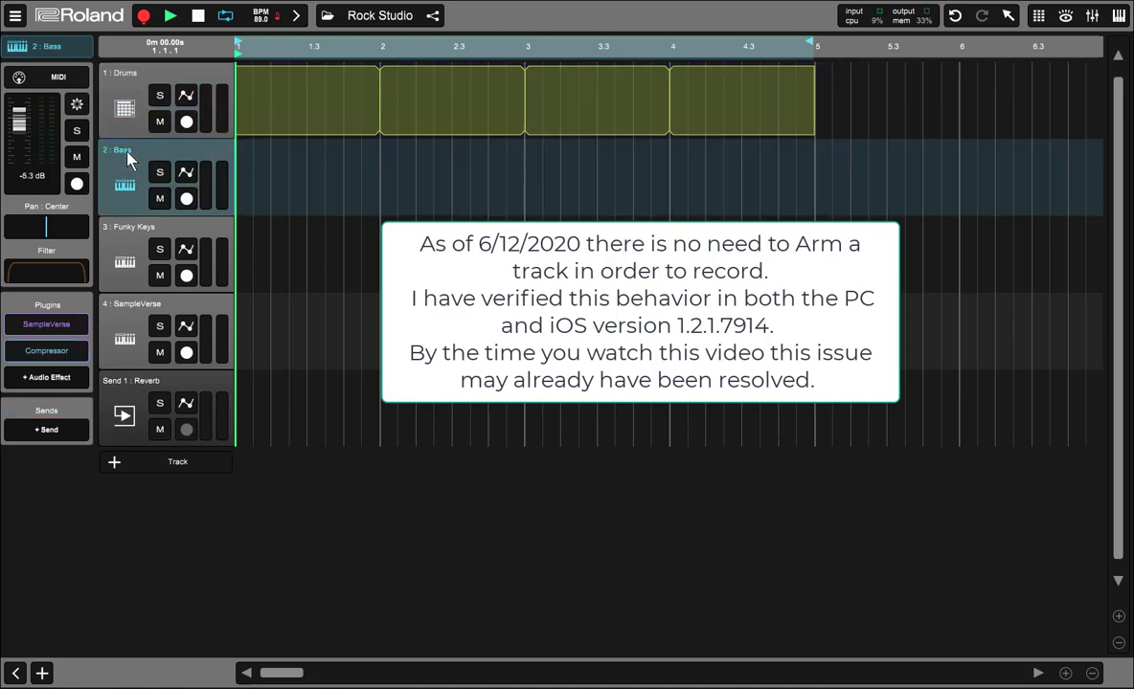
{"action": "left_click", "coordinate": [131, 91]}
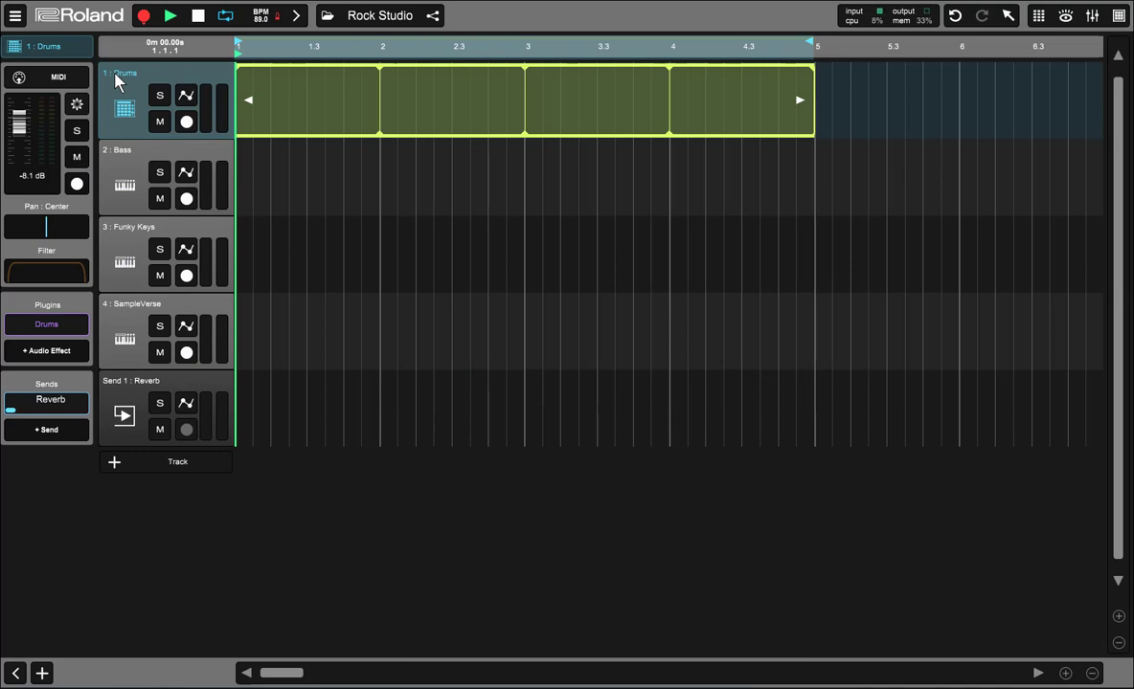
Record a drum pattern into the Drums track's four-bar clip, then stop recording.
{"action": "left_click", "coordinate": [144, 17]}
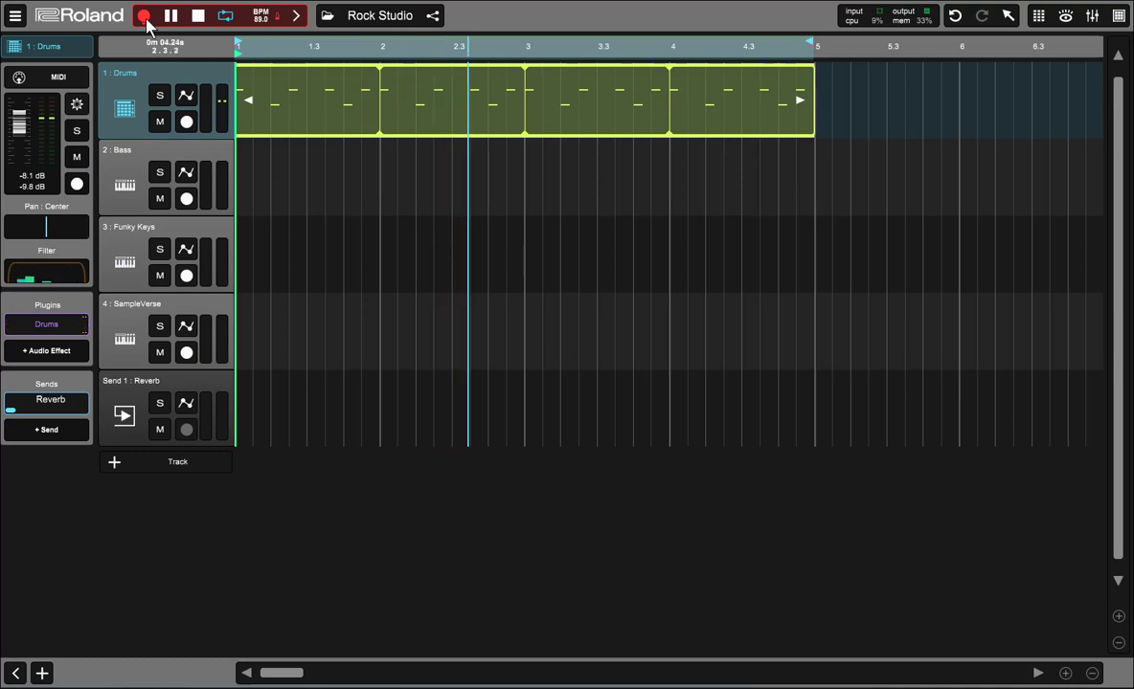
{"action": "left_click", "coordinate": [144, 18]}
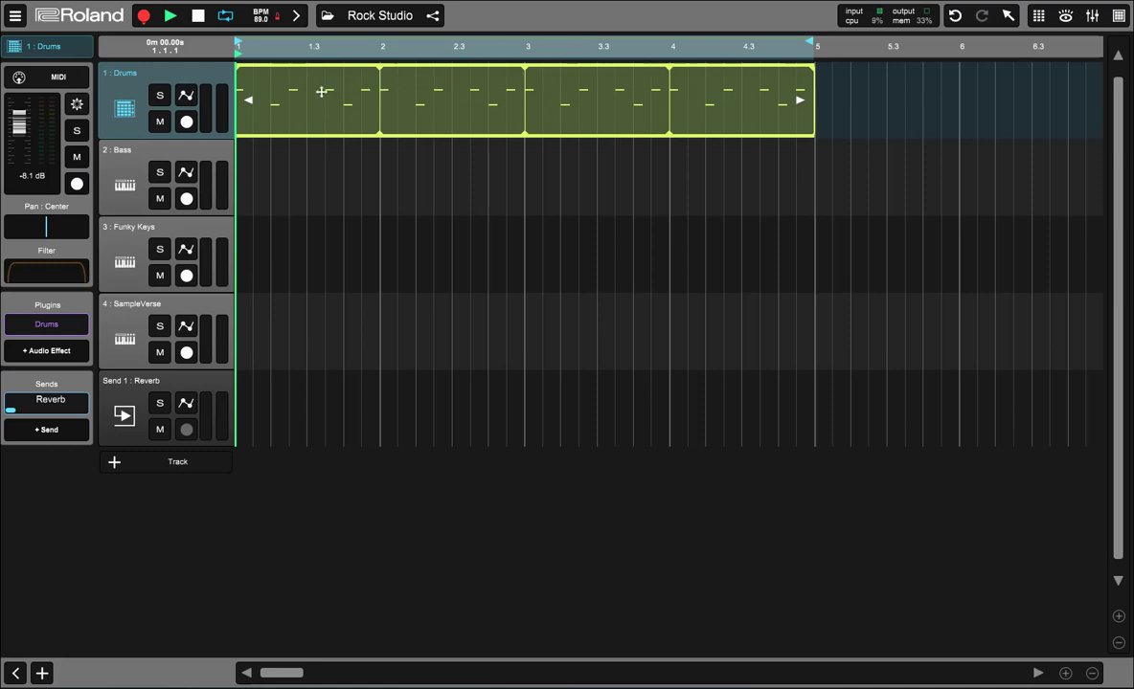
Expand the top bar showing key G Major and review grid settings: Overdub MIDI, 1/16 quantize.
{"action": "left_click", "coordinate": [296, 17]}
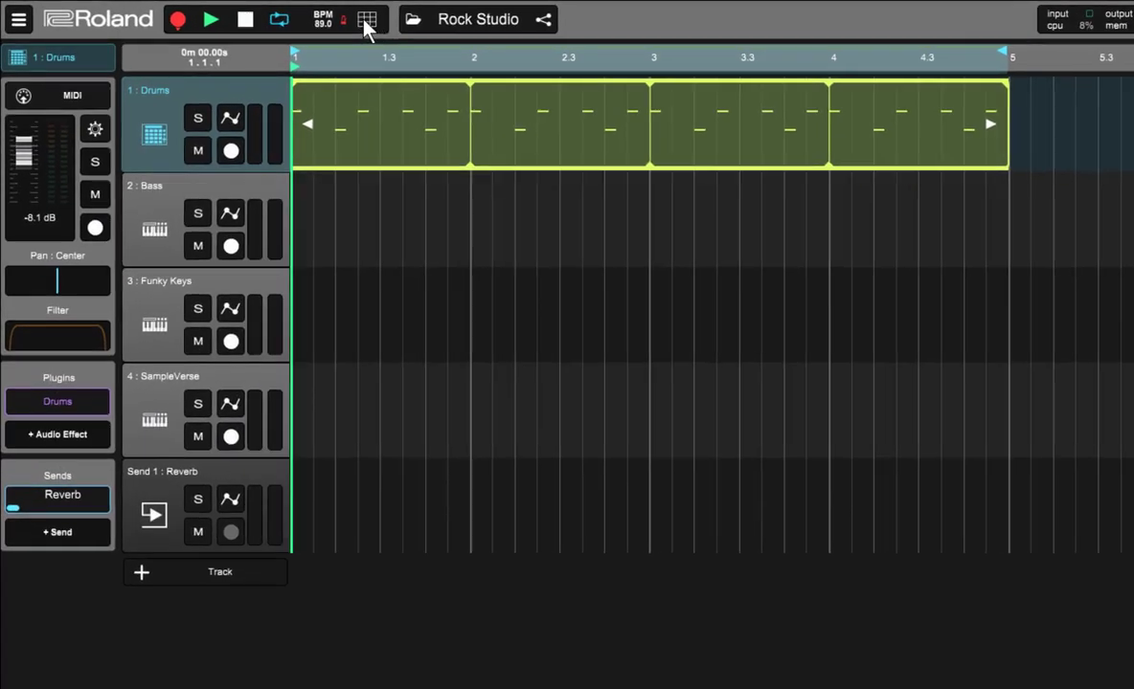
{"action": "left_click", "coordinate": [366, 20]}
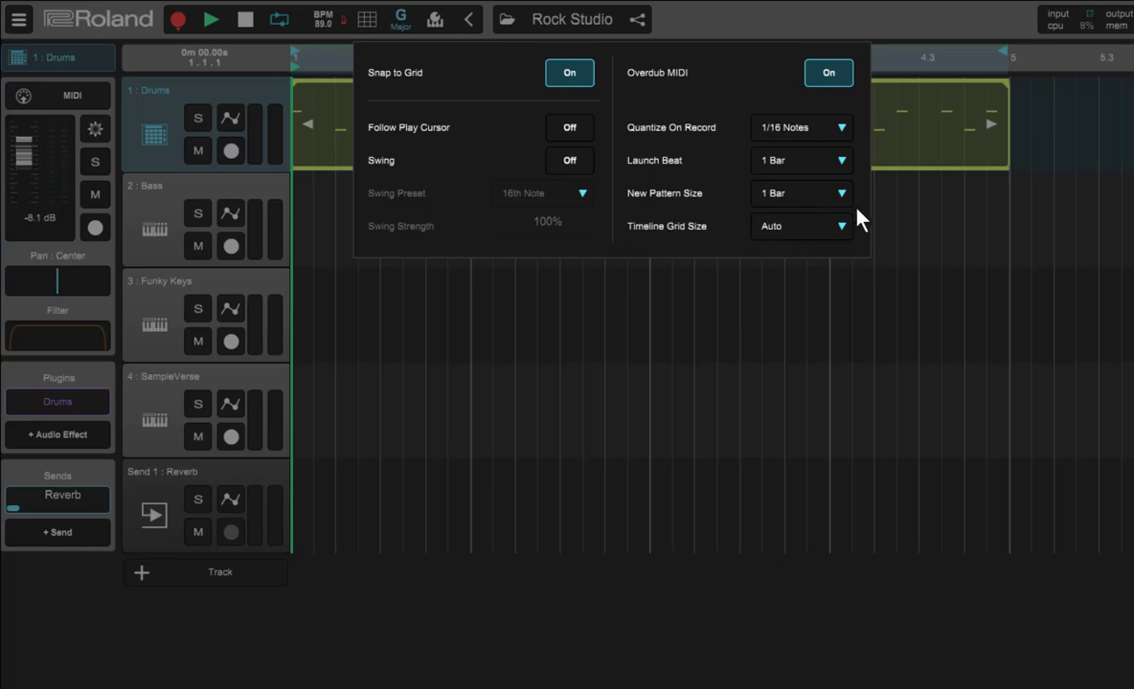
{"action": "left_click", "coordinate": [873, 29]}
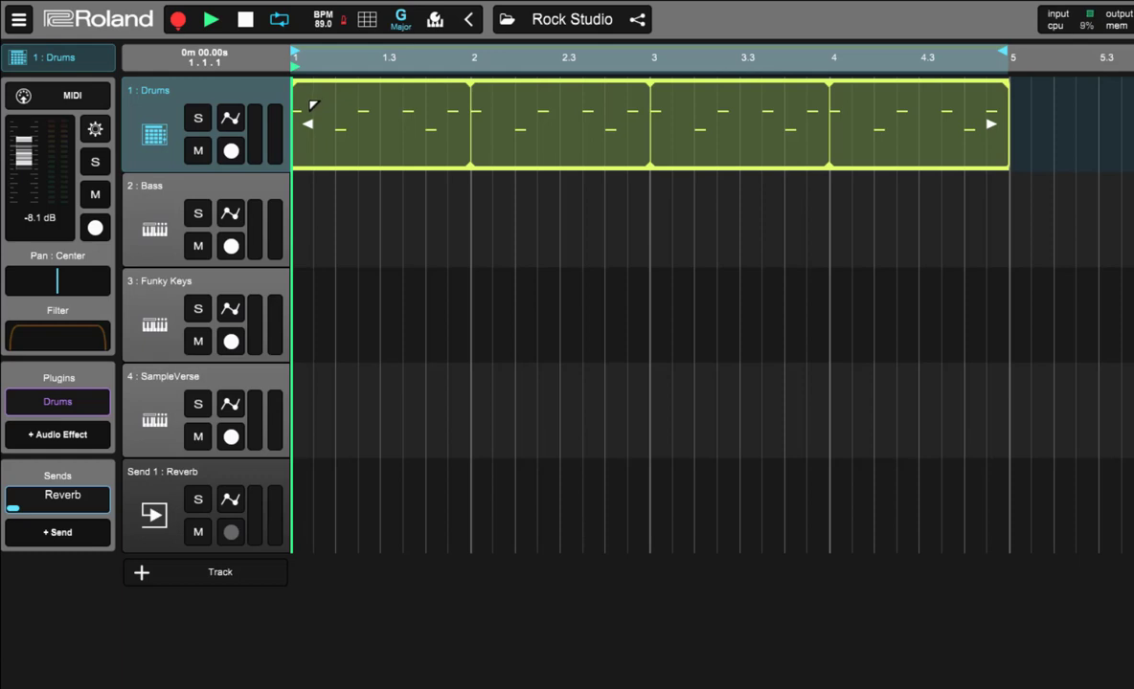
Set the Drums clip's pattern size to 8 Bars in the pattern editor.
{"action": "double_click", "coordinate": [312, 104]}
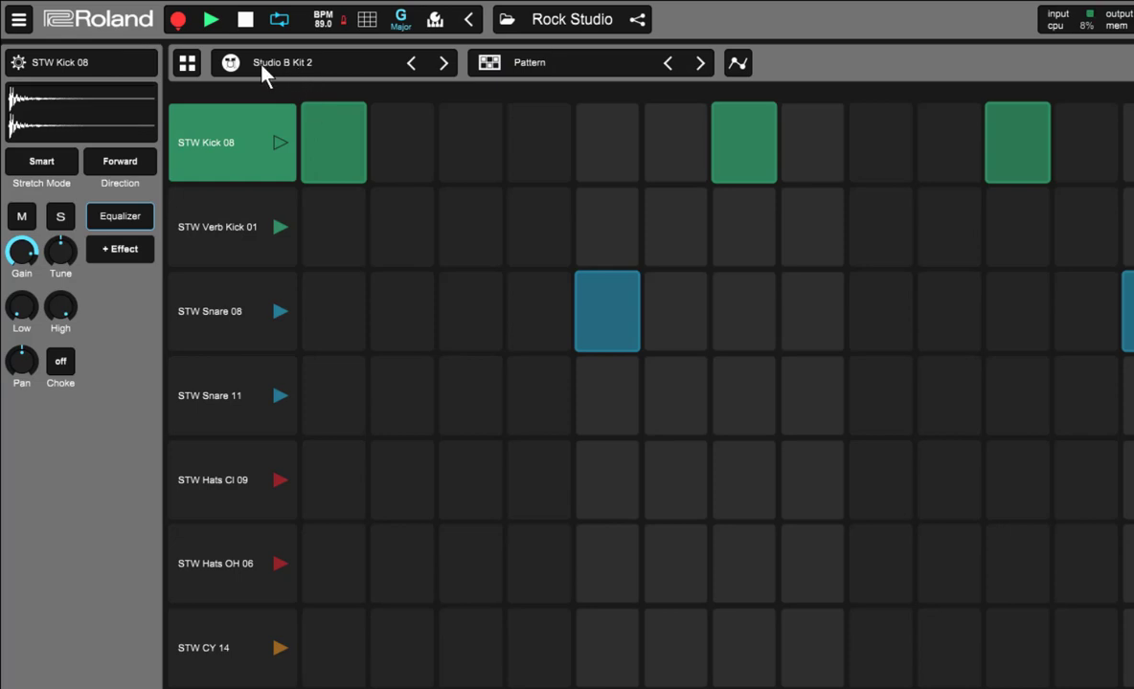
{"action": "left_click", "coordinate": [189, 70]}
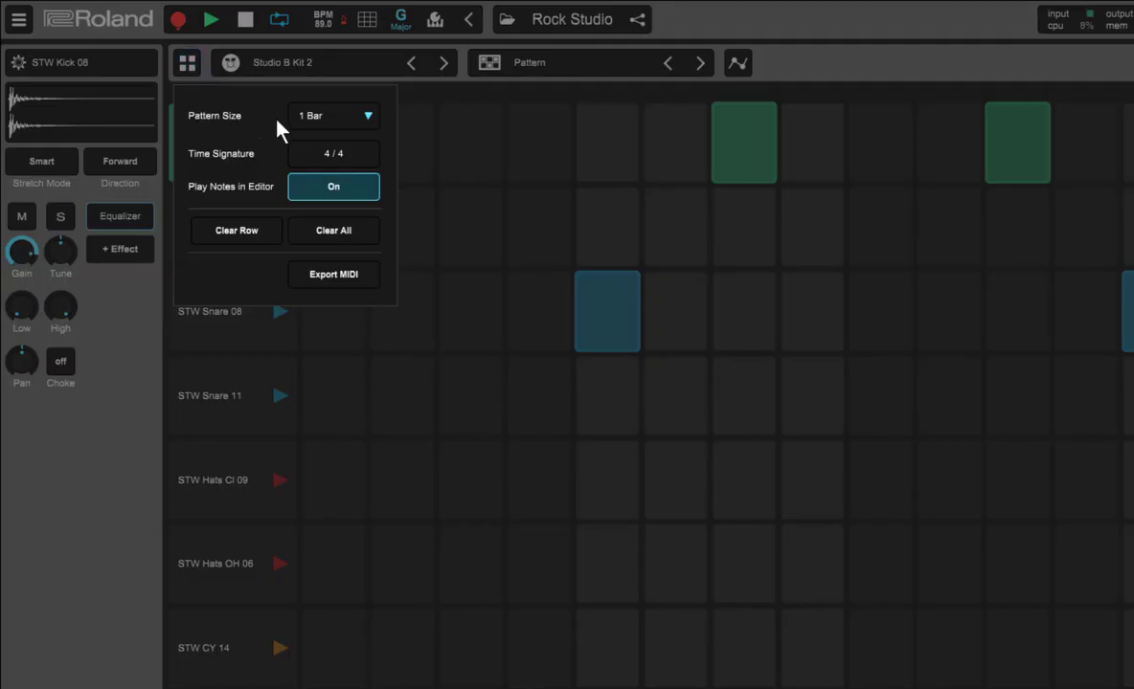
{"action": "left_click", "coordinate": [369, 117]}
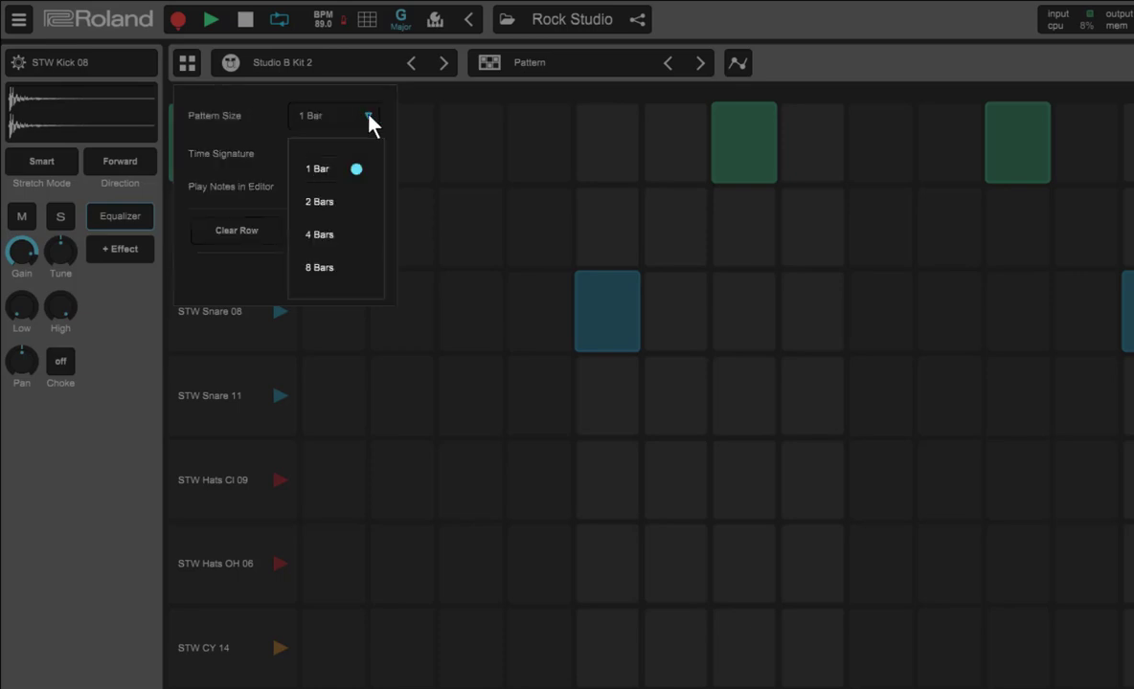
{"action": "left_click", "coordinate": [317, 272]}
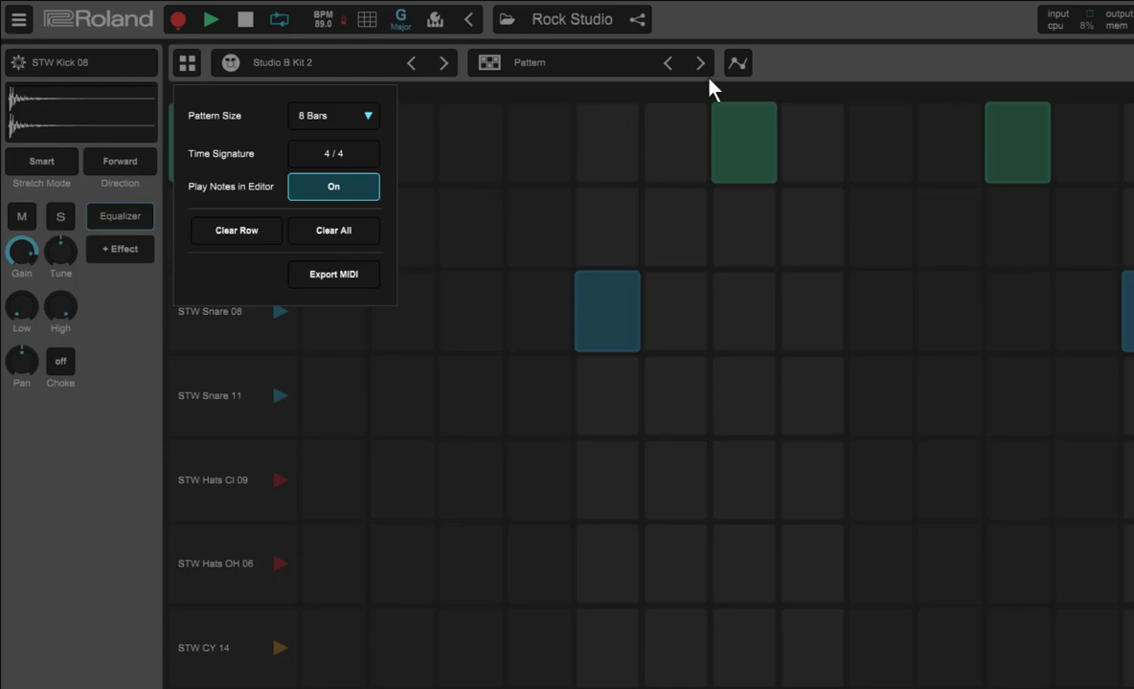
{"action": "left_click", "coordinate": [770, 27]}
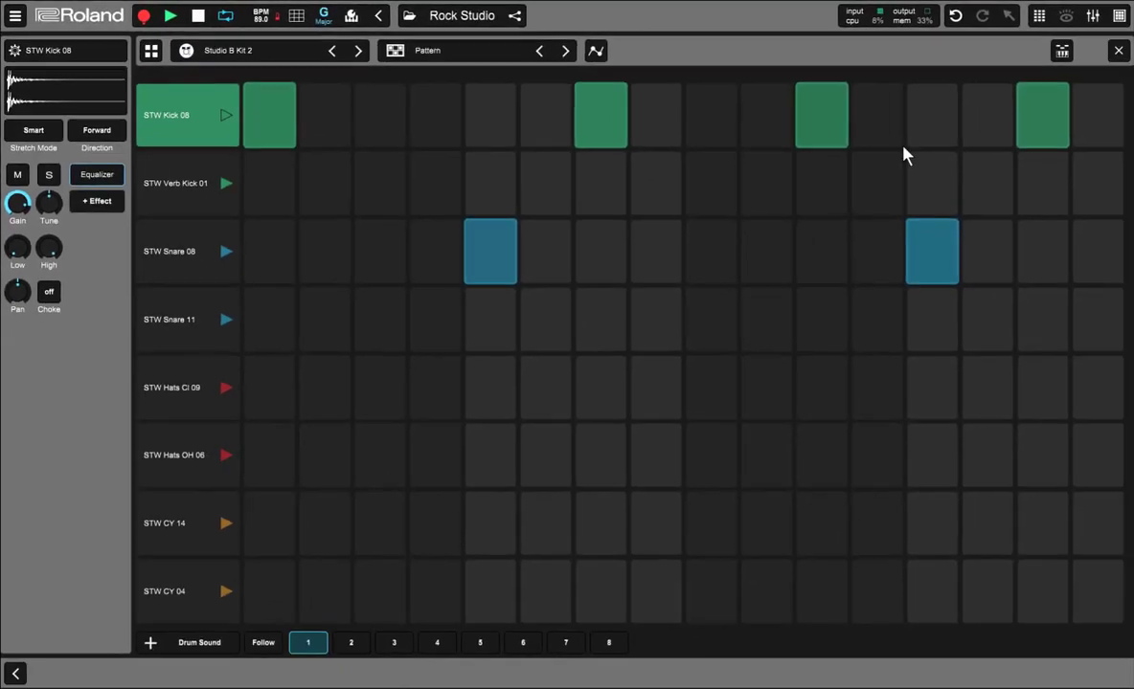
Back on the timeline, zoom out and stretch the Drums clip to end at bar 9.
{"action": "left_click", "coordinate": [1117, 50]}
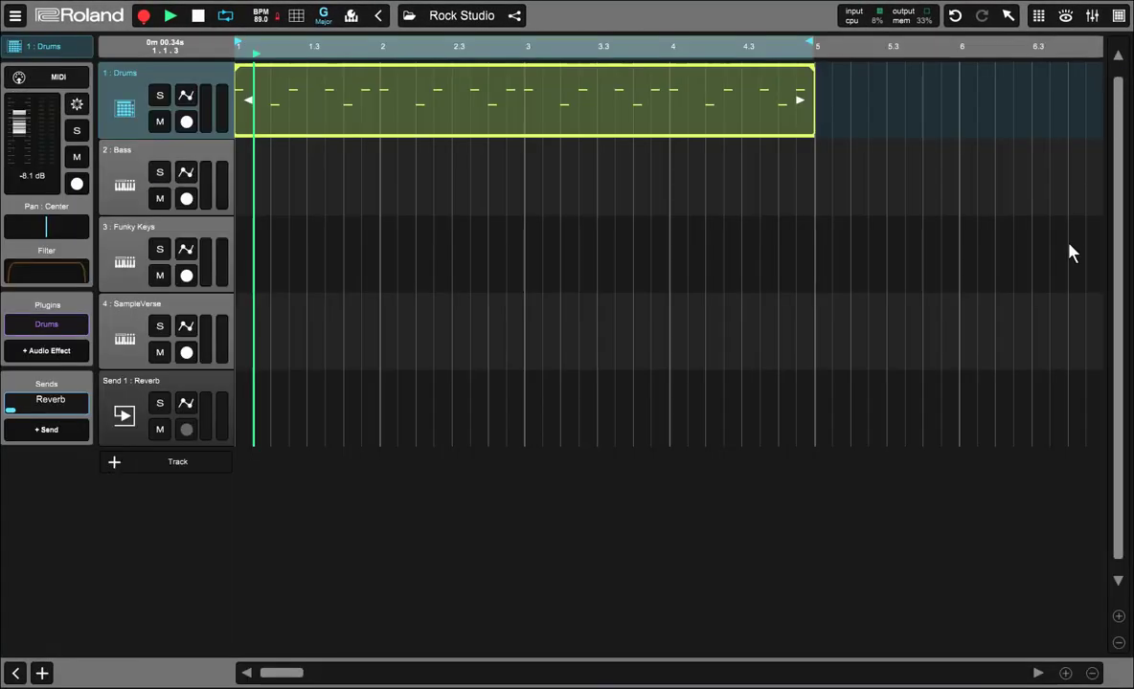
{"action": "left_click", "coordinate": [1091, 674]}
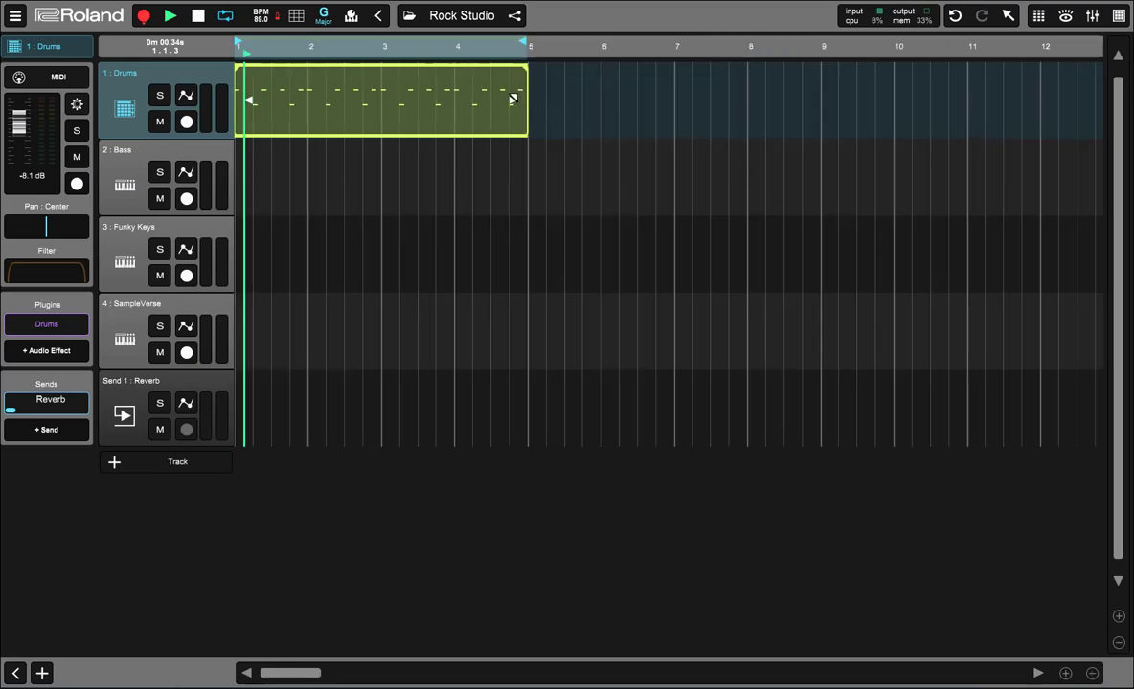
{"action": "left_click_drag", "start_coordinate": [512, 99], "coordinate": [804, 99]}
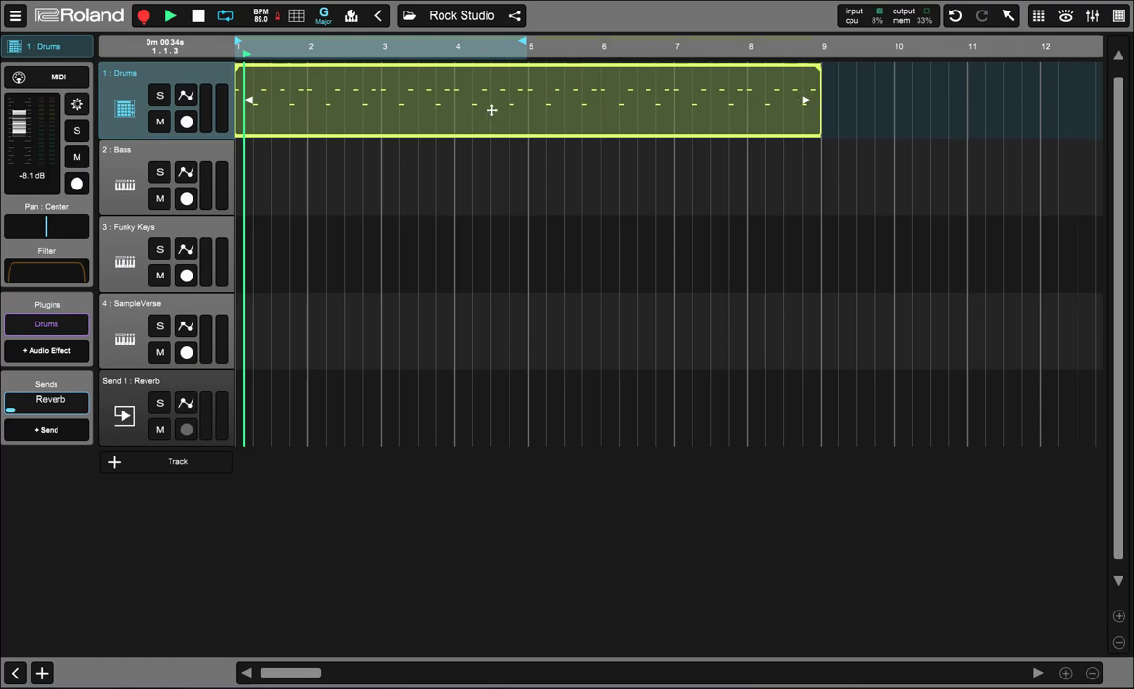
Place STW CY 14 cymbal hits on pattern steps 2, 4, 6 and 8, then close the editor.
{"action": "double_click", "coordinate": [270, 117]}
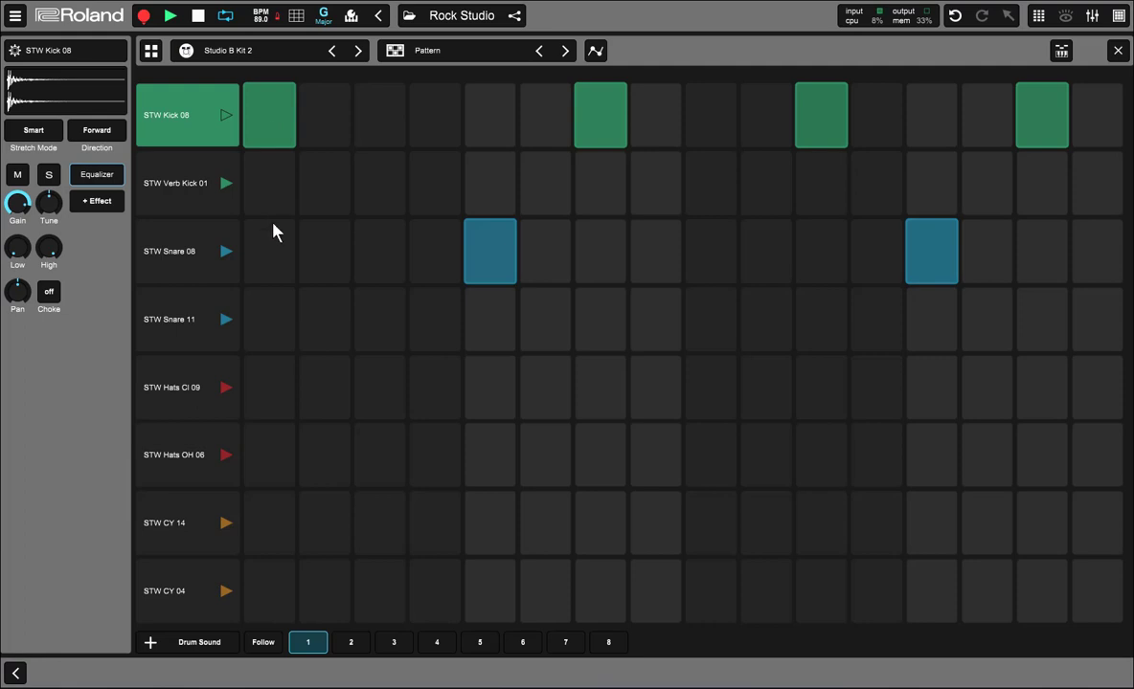
{"action": "left_click", "coordinate": [339, 534]}
{"action": "left_click", "coordinate": [429, 533]}
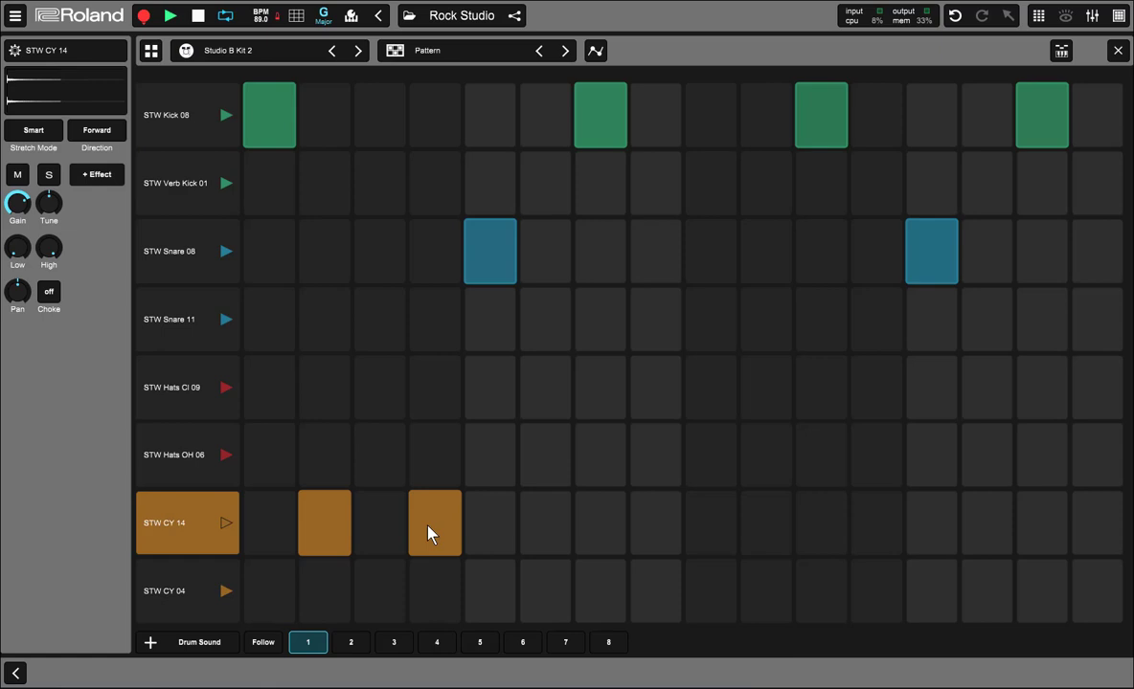
{"action": "left_click", "coordinate": [533, 533]}
{"action": "left_click", "coordinate": [643, 533]}
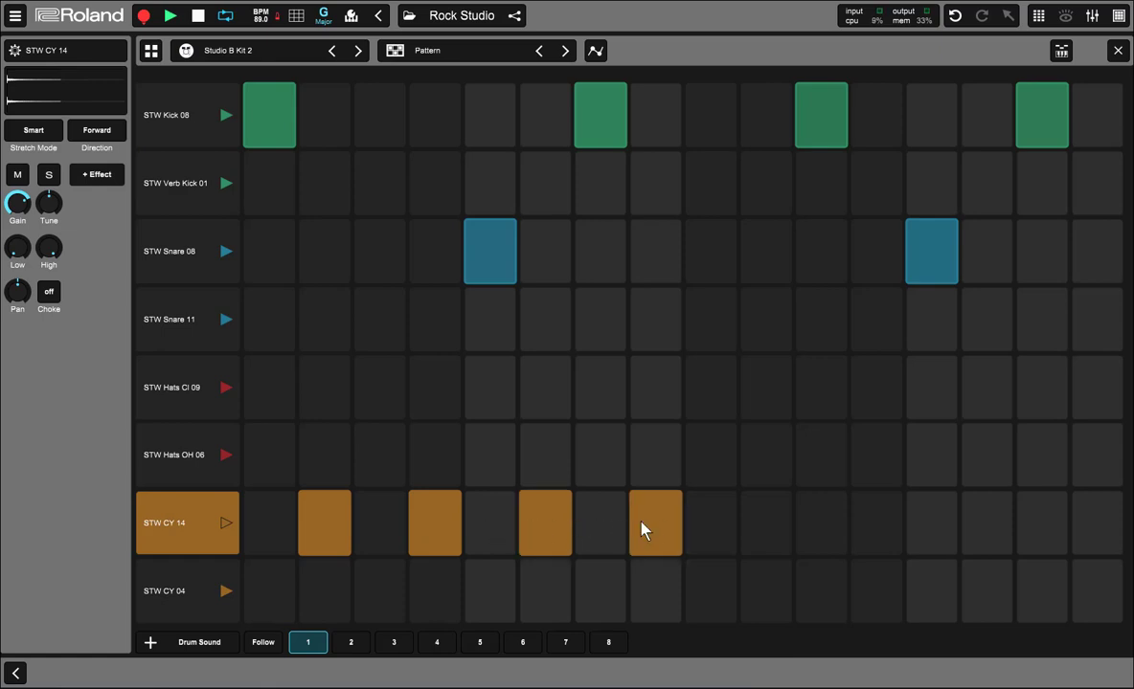
{"action": "left_click", "coordinate": [1116, 51]}
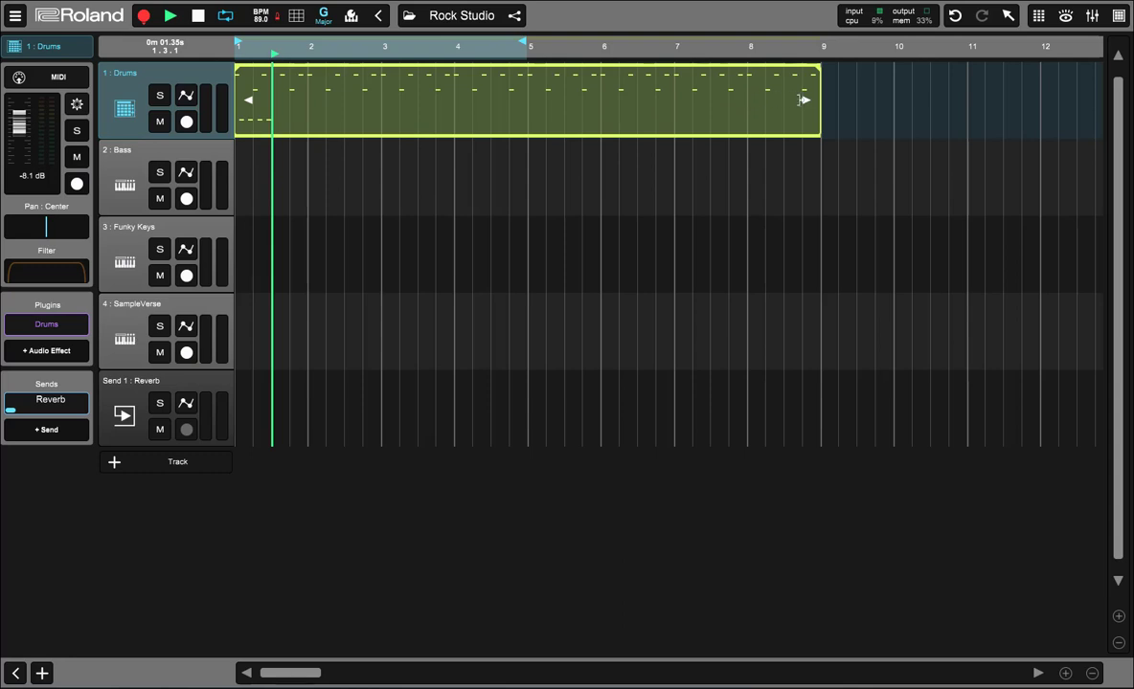
Loop the Drums clip out from bar 9 to about bar 11.5.
{"action": "left_click_drag", "start_coordinate": [806, 98], "coordinate": [988, 97]}
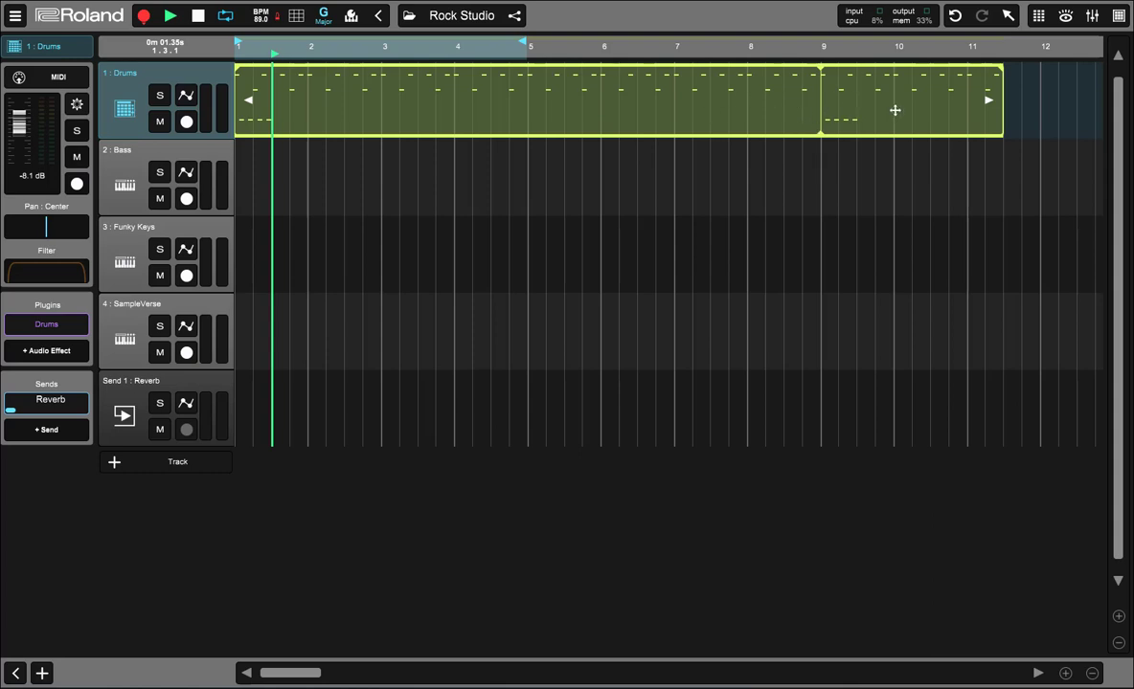
Break Up Loops on the Drums clip, leaving a bars 1–9 clip and a separate bar-9 clip.
{"action": "right_click", "coordinate": [628, 107]}
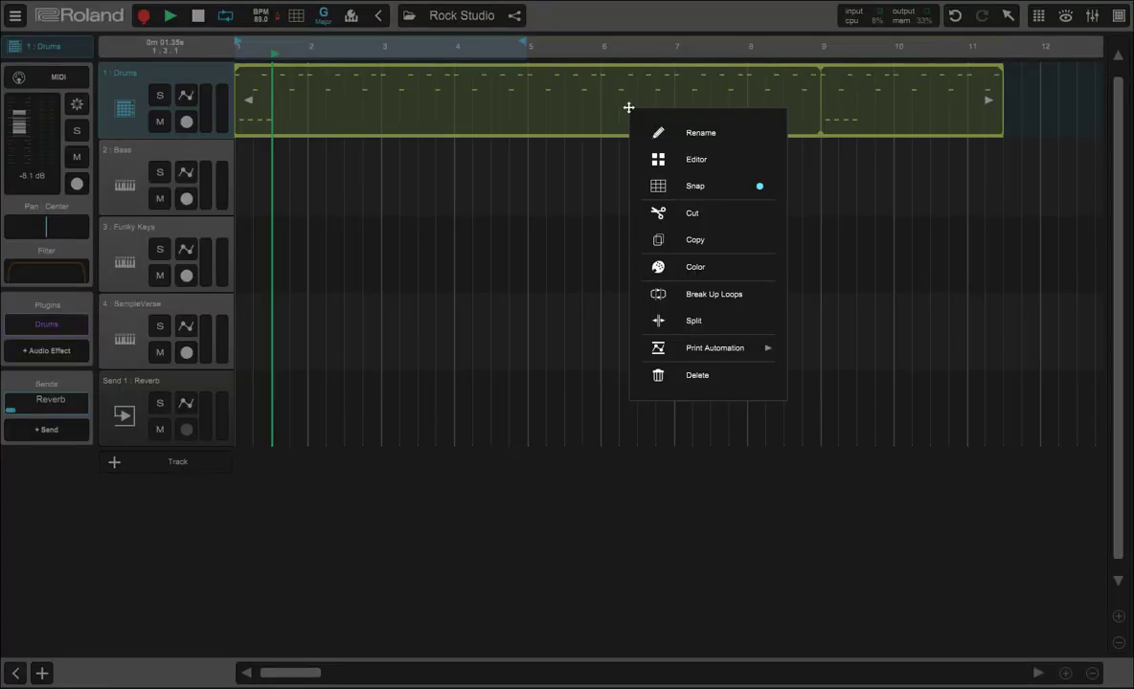
{"action": "left_click", "coordinate": [713, 294]}
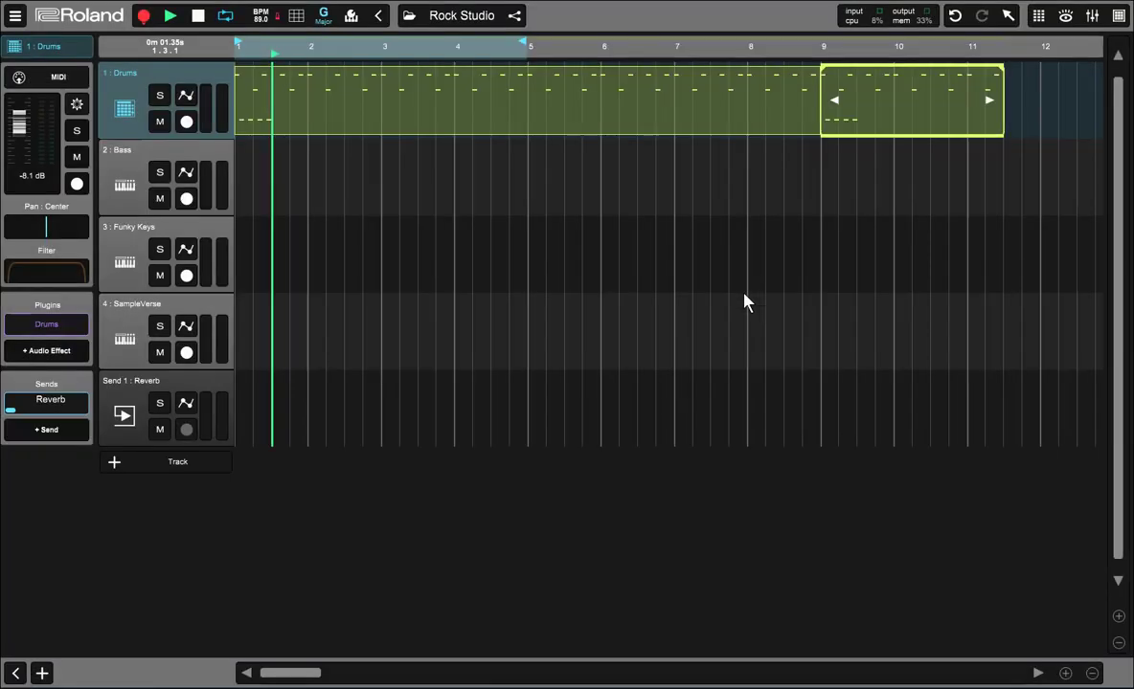
{"action": "left_click", "coordinate": [915, 106]}
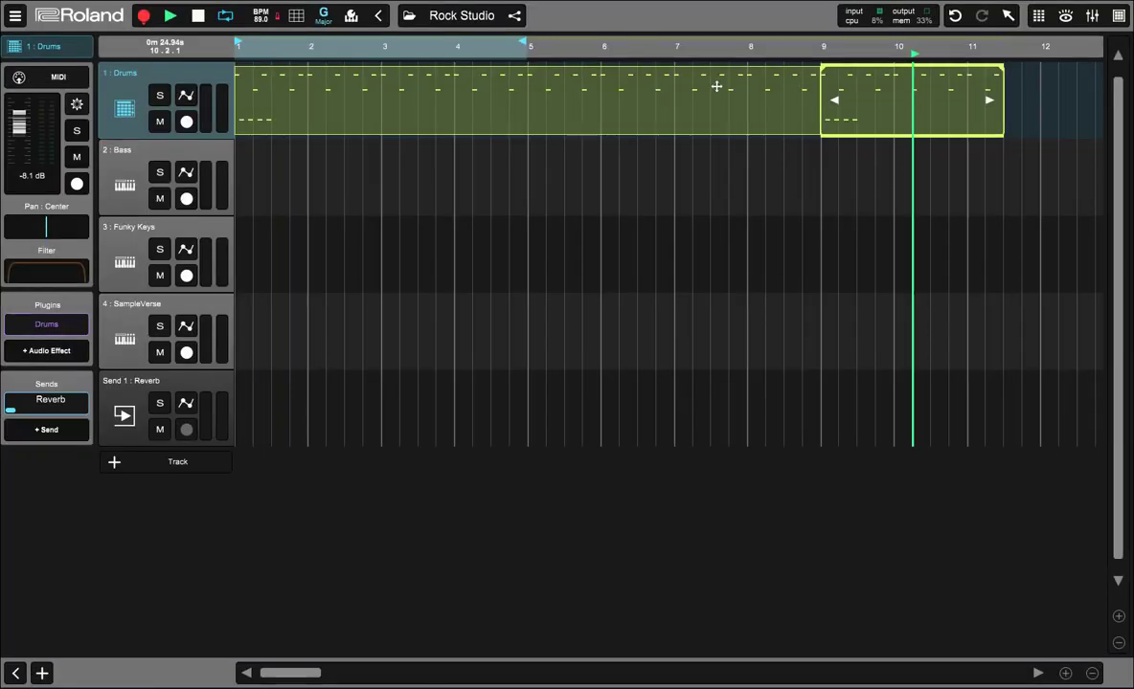
{"action": "left_click", "coordinate": [680, 104]}
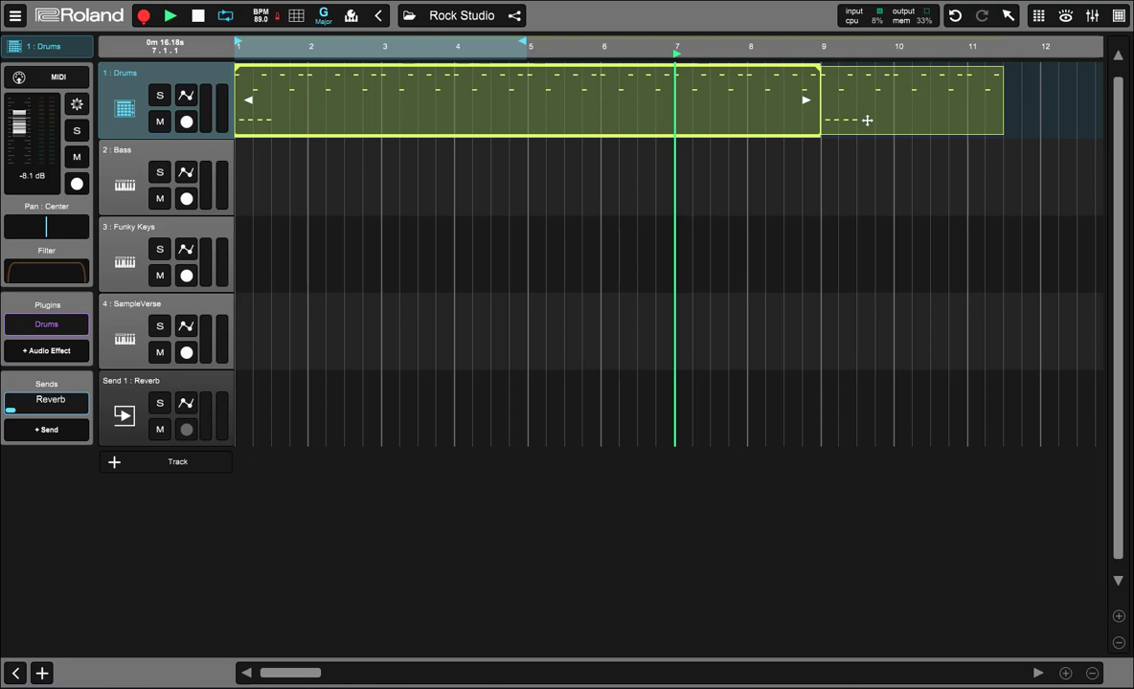
Clear every STW CY 14 cymbal hit from the Drums clip's pattern and close the editor.
{"action": "left_click", "coordinate": [823, 160]}
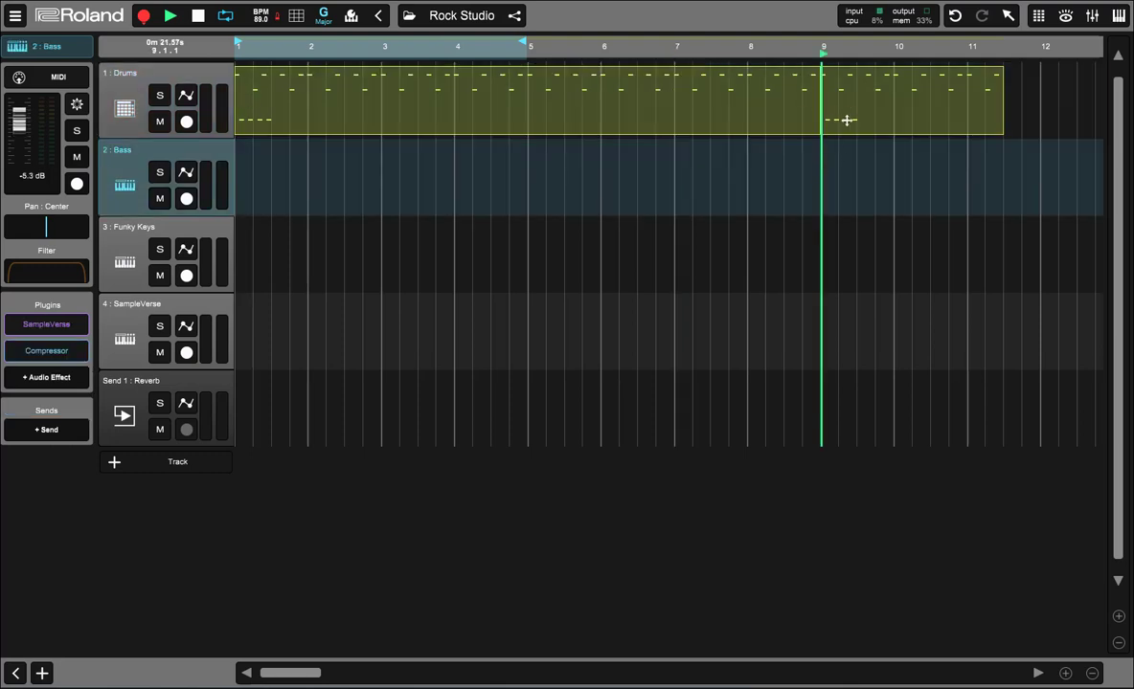
{"action": "double_click", "coordinate": [846, 119]}
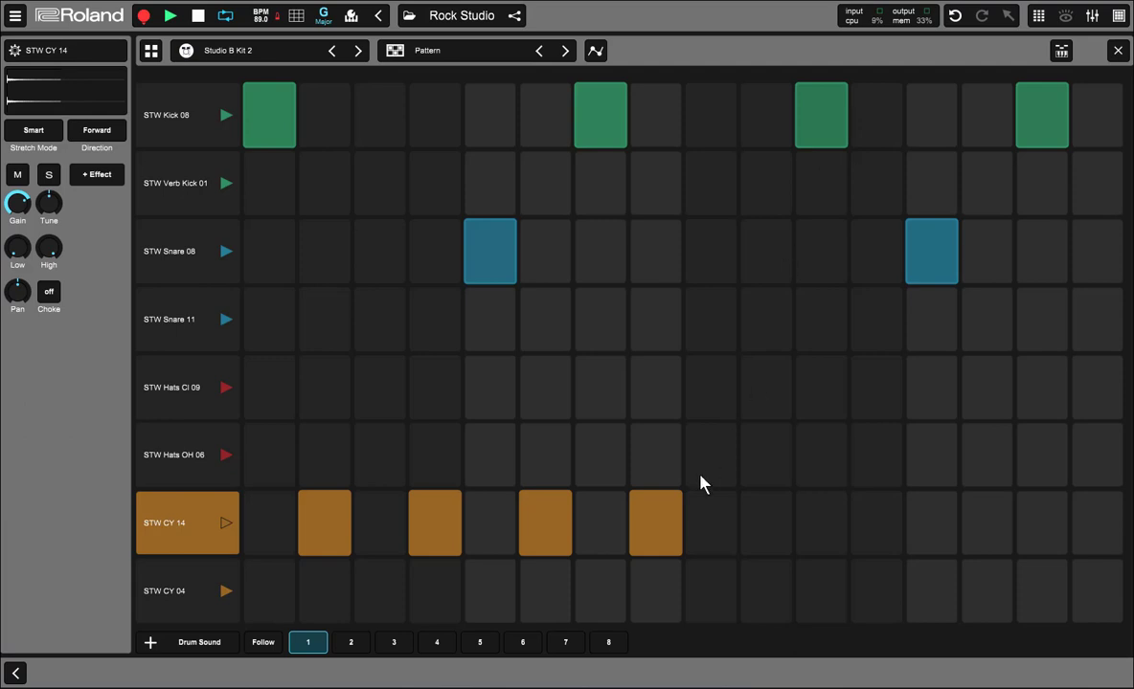
{"action": "left_click", "coordinate": [531, 531]}
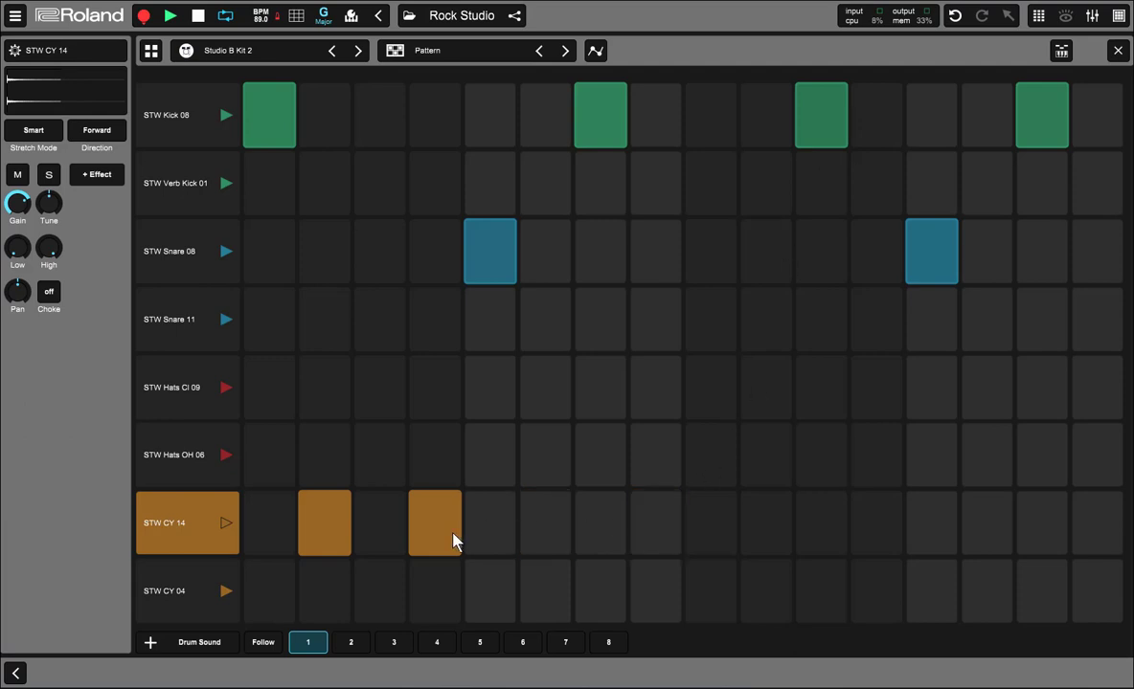
{"action": "left_click", "coordinate": [452, 537]}
{"action": "left_click", "coordinate": [340, 538]}
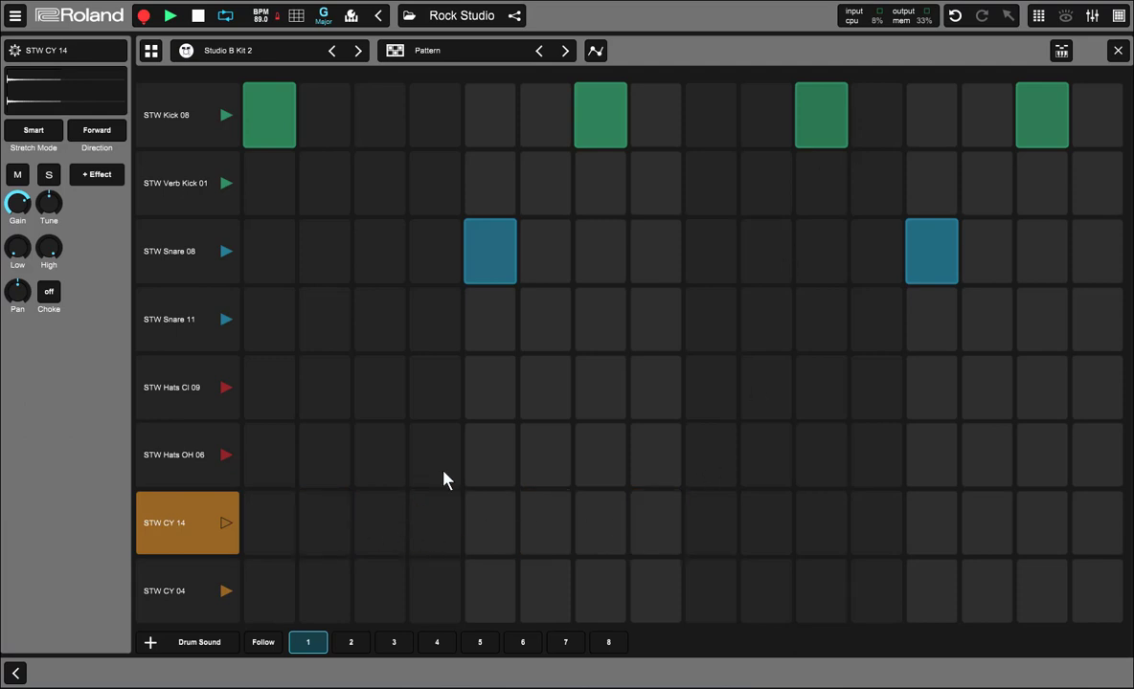
{"action": "left_click", "coordinate": [1118, 51]}
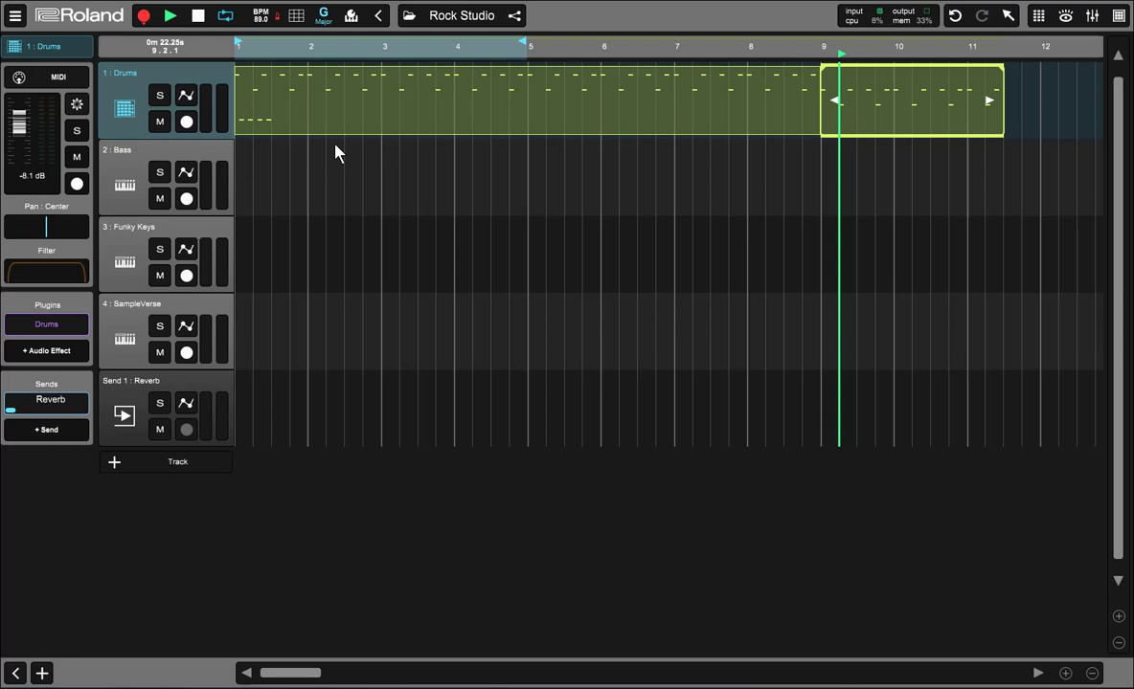
Delete the bar-9 Drums clip and then the bars 1–9 Drums clip.
{"action": "left_click", "coordinate": [928, 92]}
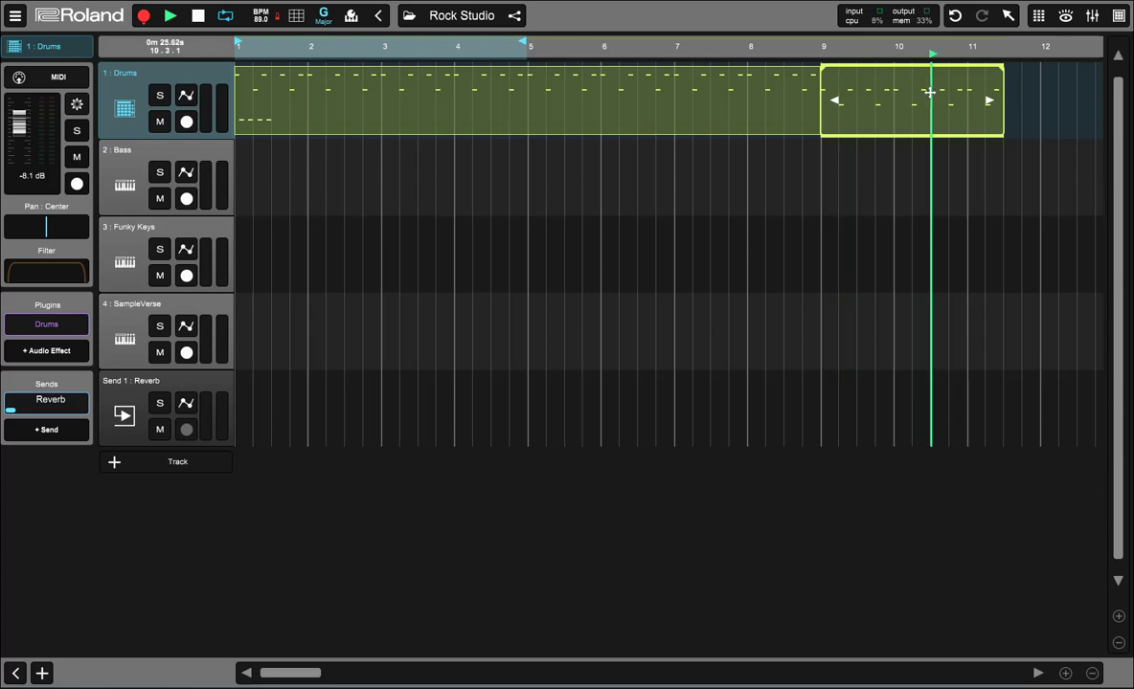
{"action": "key", "text": "Delete"}
{"action": "left_click", "coordinate": [471, 100]}
{"action": "key", "text": "Delete"}
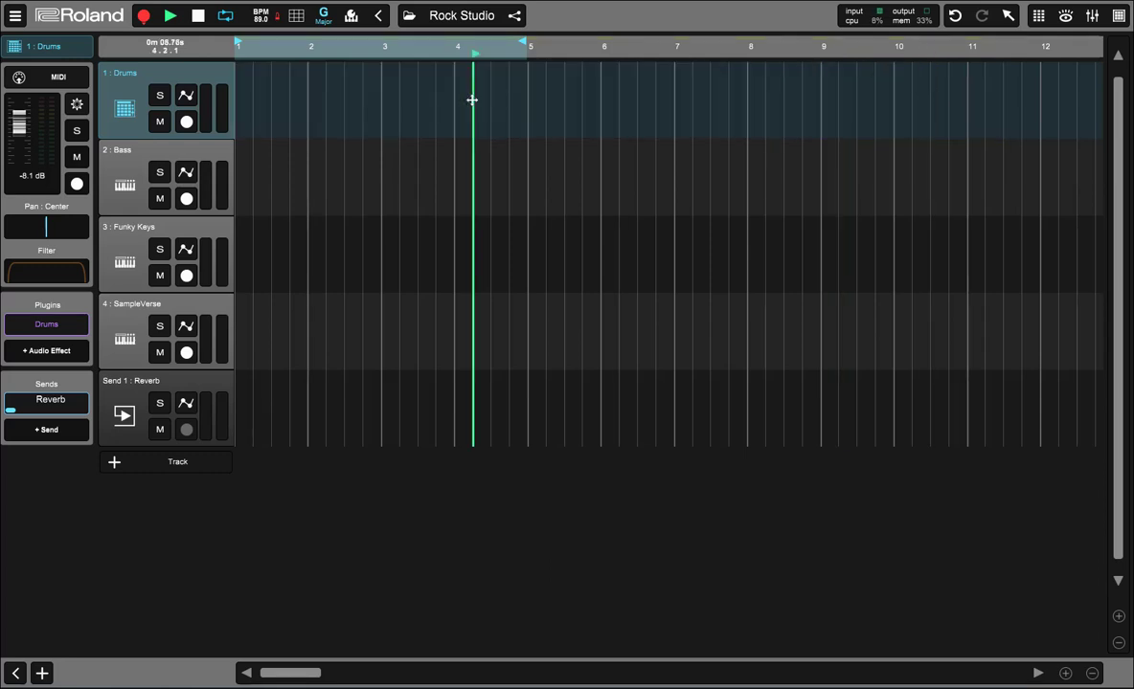
Add an instrument track with no instrument loaded and stop playback at the song start.
{"action": "left_click", "coordinate": [115, 465]}
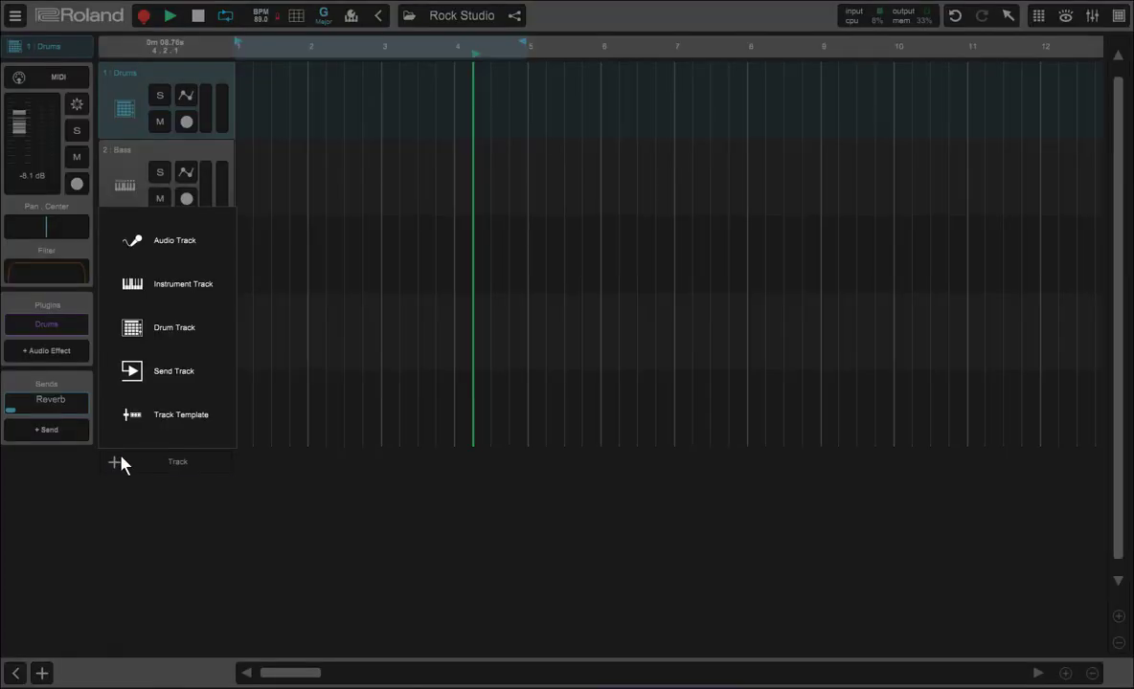
{"action": "left_click", "coordinate": [198, 293]}
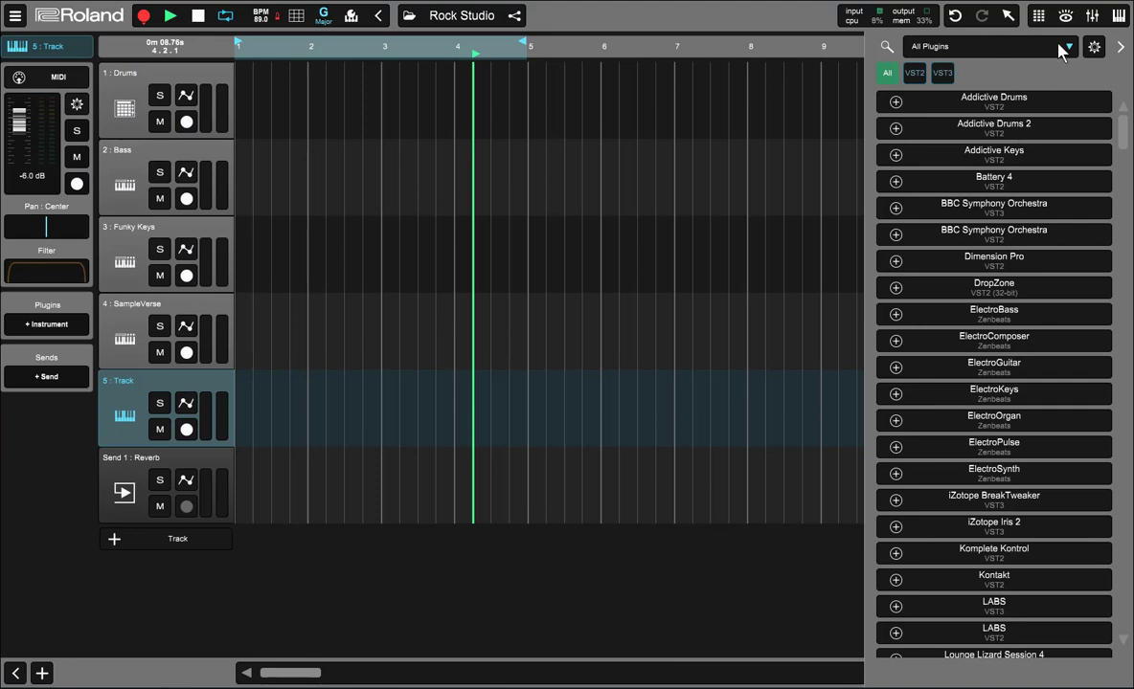
{"action": "left_click", "coordinate": [1121, 48]}
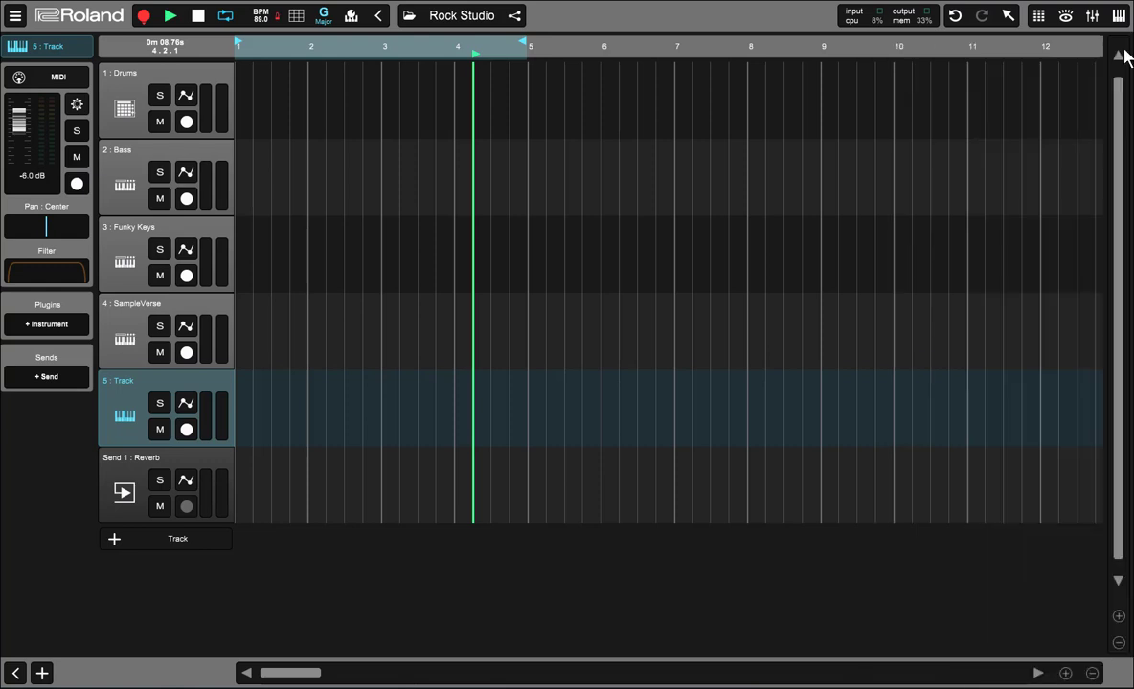
{"action": "left_click", "coordinate": [196, 21]}
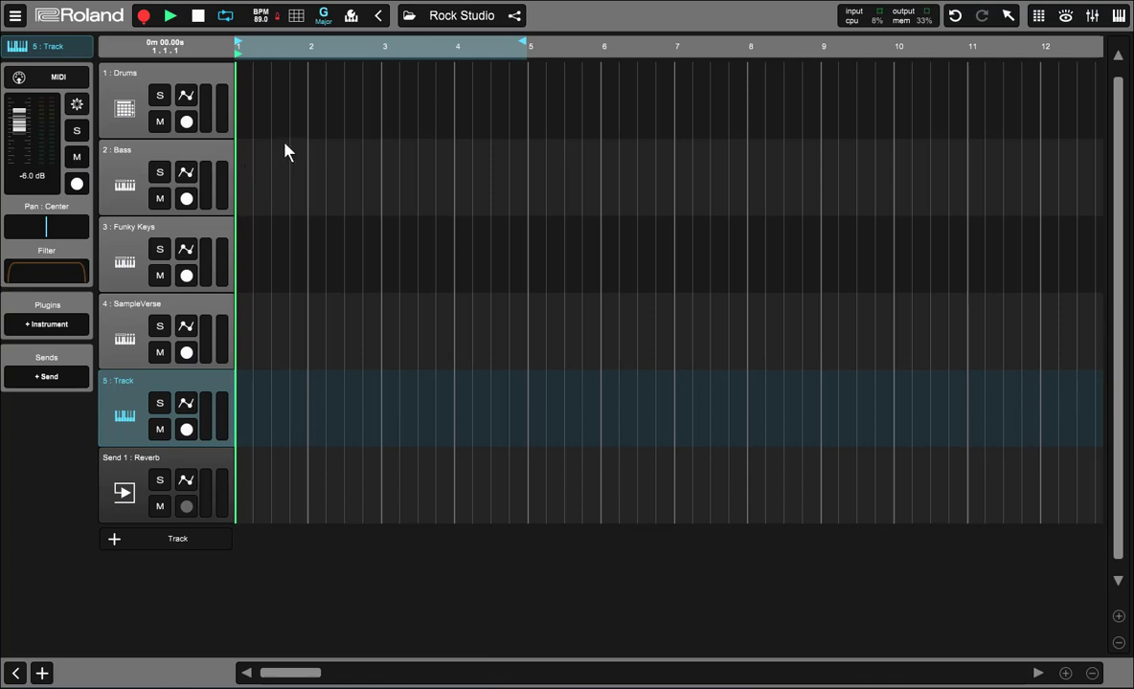
Turn off looped playback of bars 1–5 in the transport bar.
{"action": "left_click", "coordinate": [226, 17]}
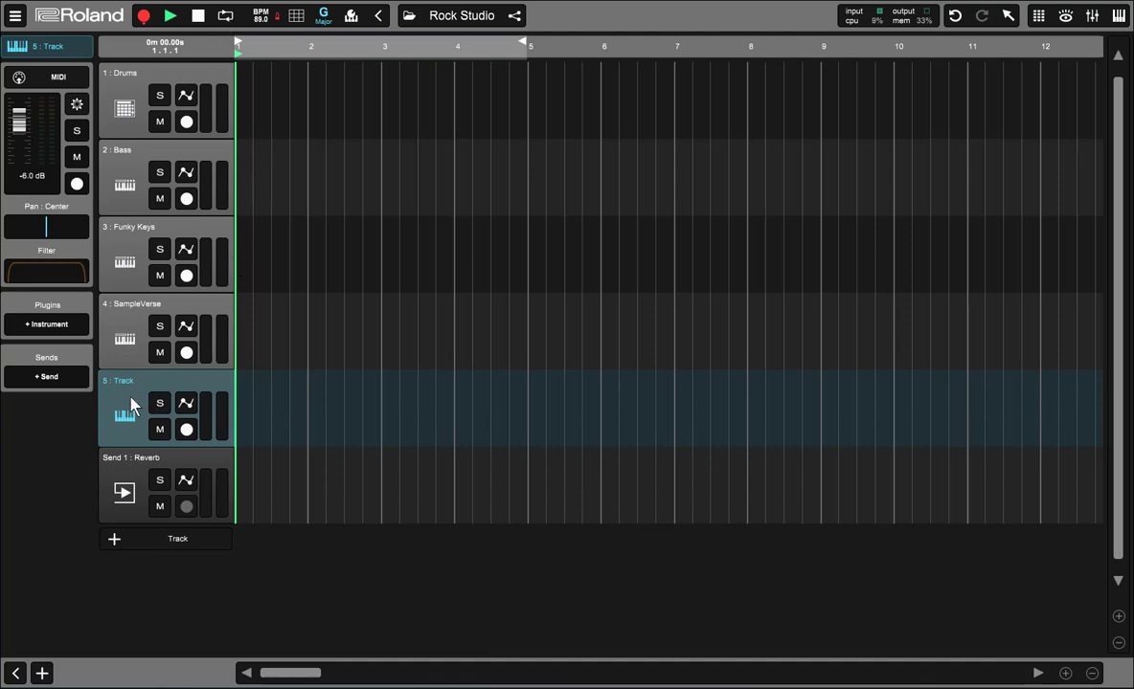
Move the 5 : Track header up between Drums and Bass, making it track 2.
{"action": "left_click_drag", "start_coordinate": [131, 393], "coordinate": [144, 157]}
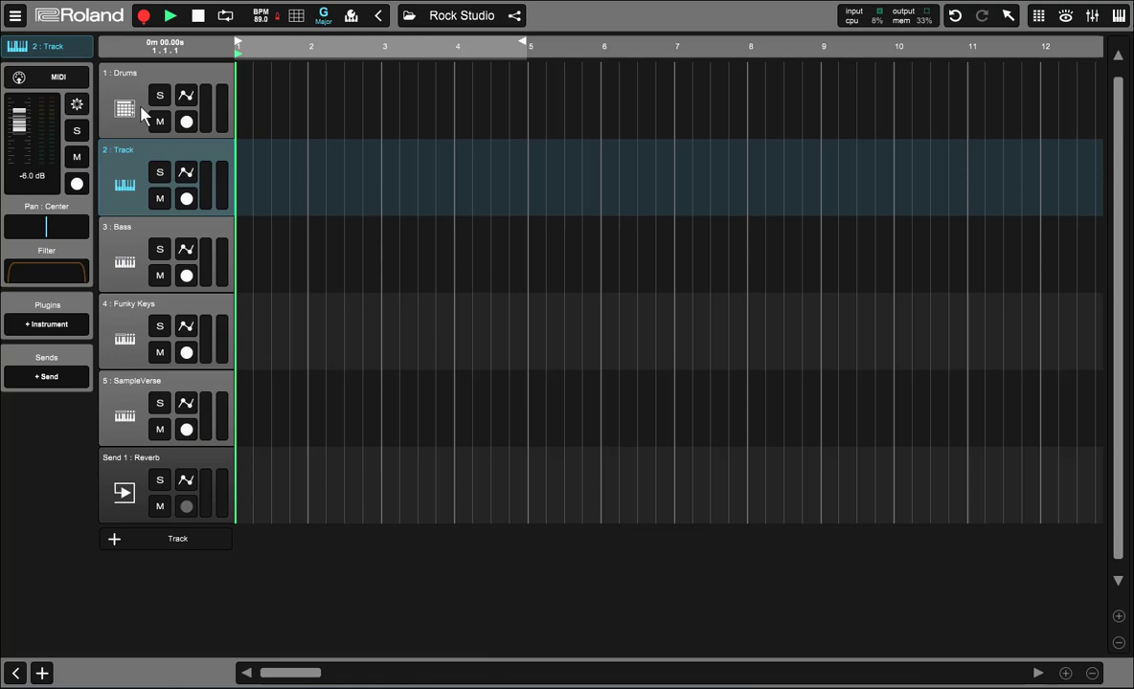
Rename track 2 from 'Track' to 'Drum Trigger'.
{"action": "double_click", "coordinate": [127, 153]}
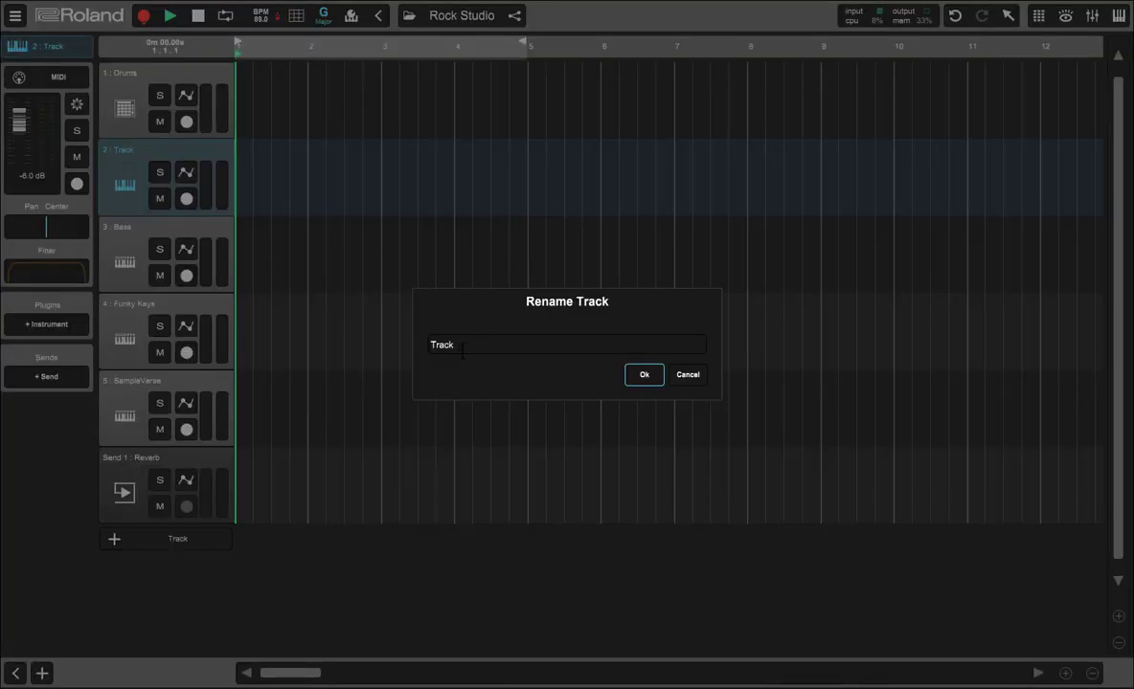
{"action": "key", "text": "BackSpace"}
{"action": "key", "text": "BackSpace"}
{"action": "key", "text": "BackSpace"}
{"action": "key", "text": "BackSpace"}
{"action": "key", "text": "BackSpace"}
{"action": "type", "text": "Drum Trigger"}
{"action": "left_click", "coordinate": [642, 377]}
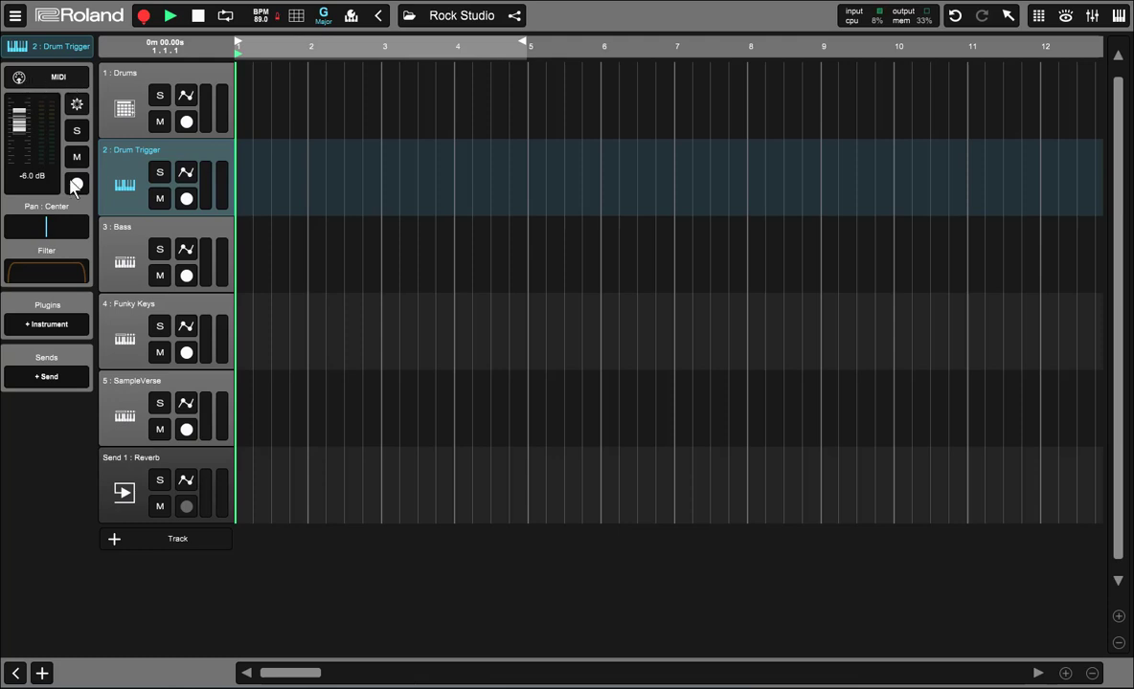
Collapse and re-expand the track inspector, then show Drum Trigger's MIDI settings.
{"action": "left_click", "coordinate": [15, 675]}
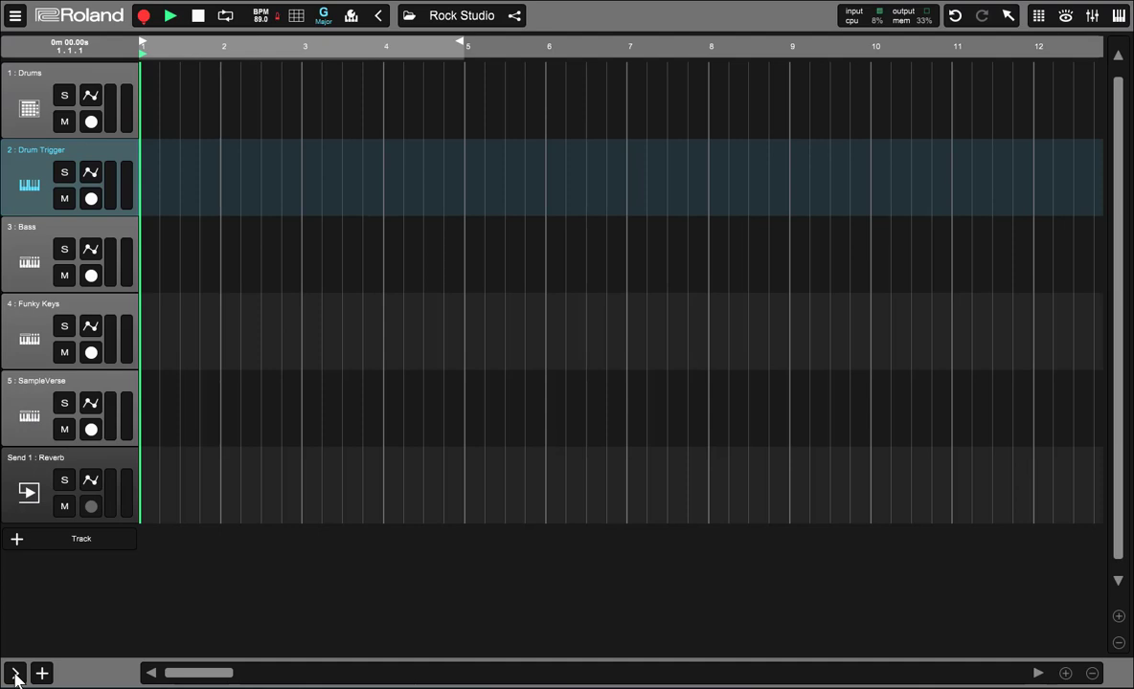
{"action": "left_click", "coordinate": [16, 674]}
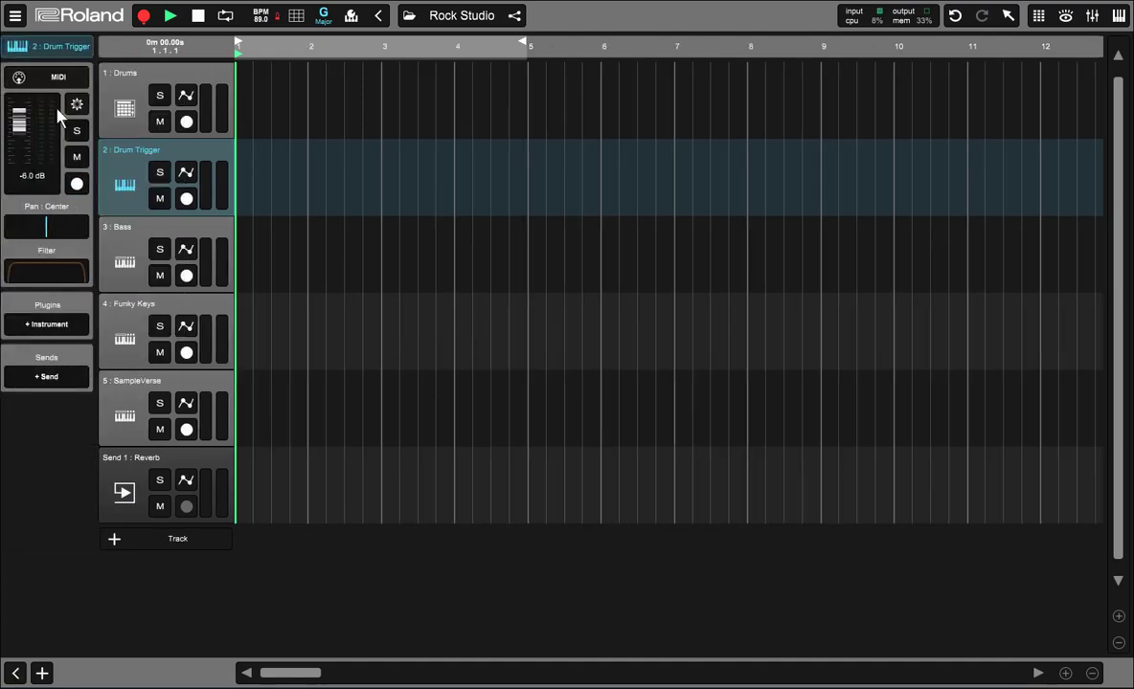
{"action": "left_click", "coordinate": [31, 76]}
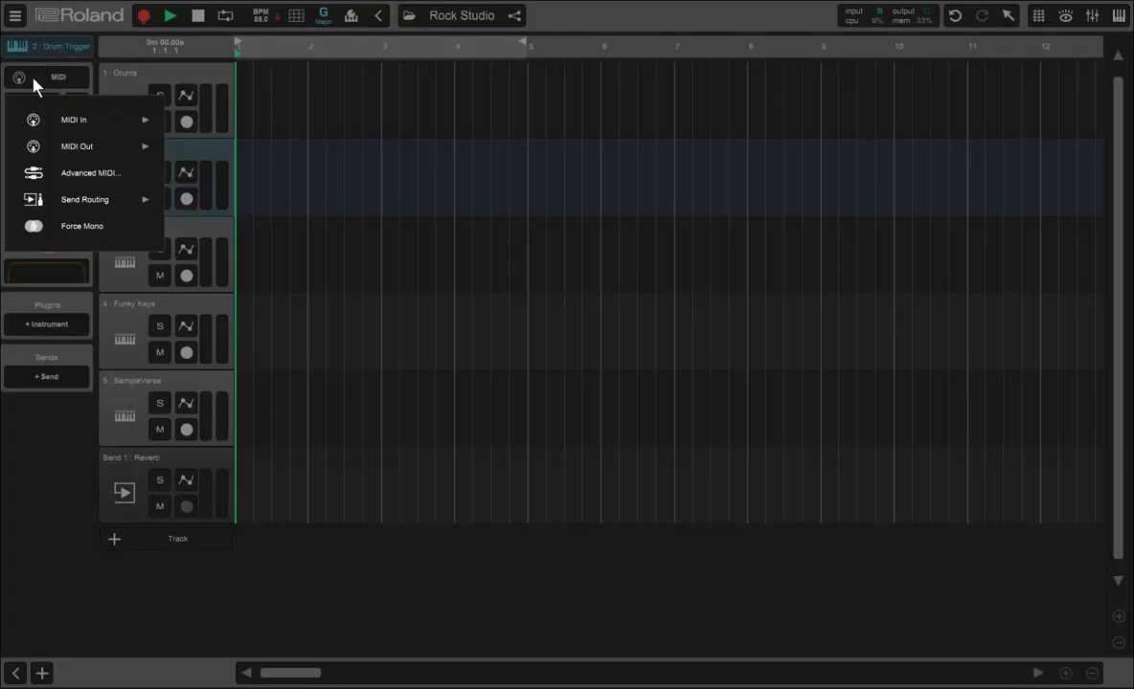
In Advanced MIDI, set Drum Trigger's Output Track to 1 : Drums and confirm.
{"action": "left_click", "coordinate": [93, 175]}
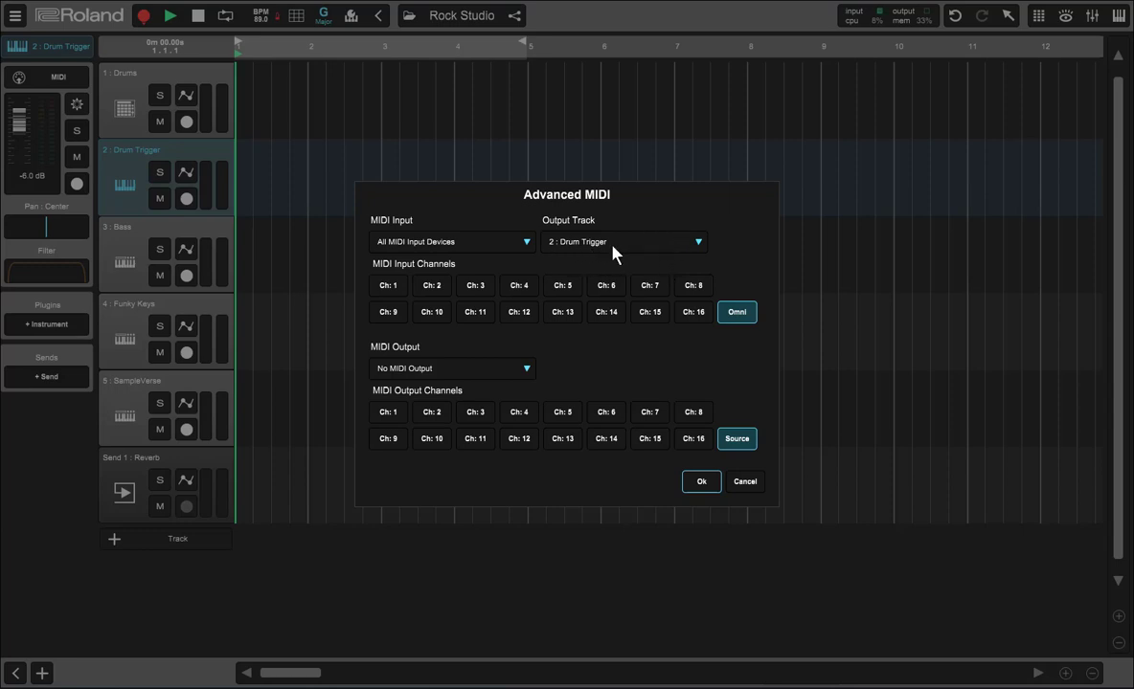
{"action": "left_click", "coordinate": [698, 242]}
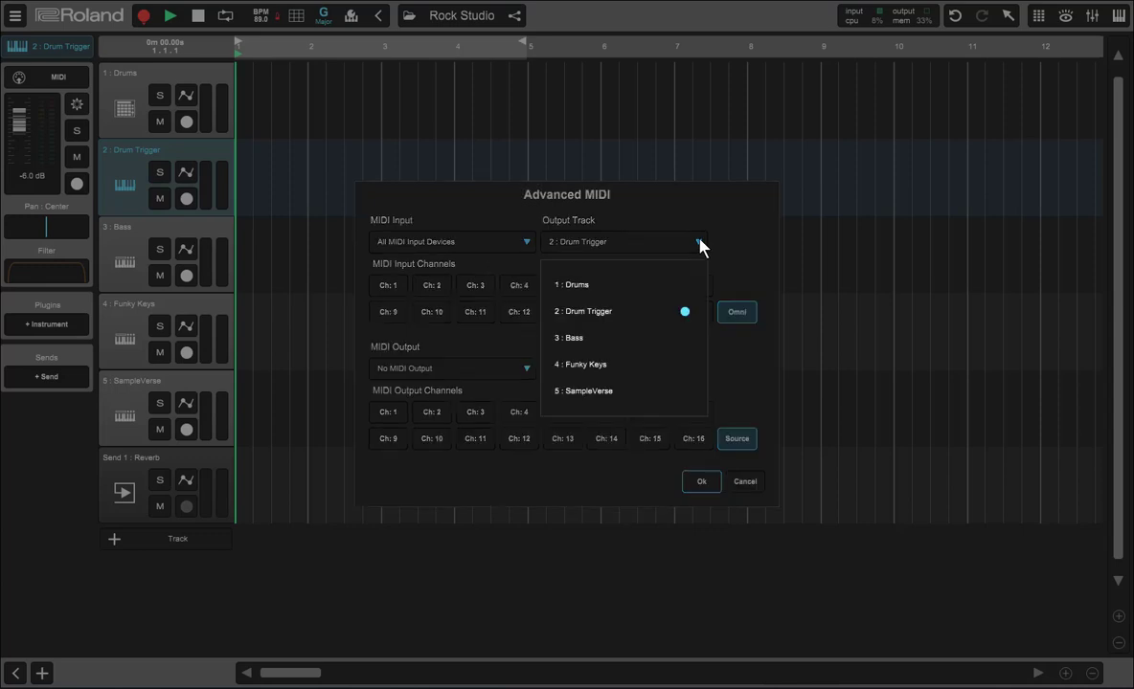
{"action": "left_click", "coordinate": [584, 288]}
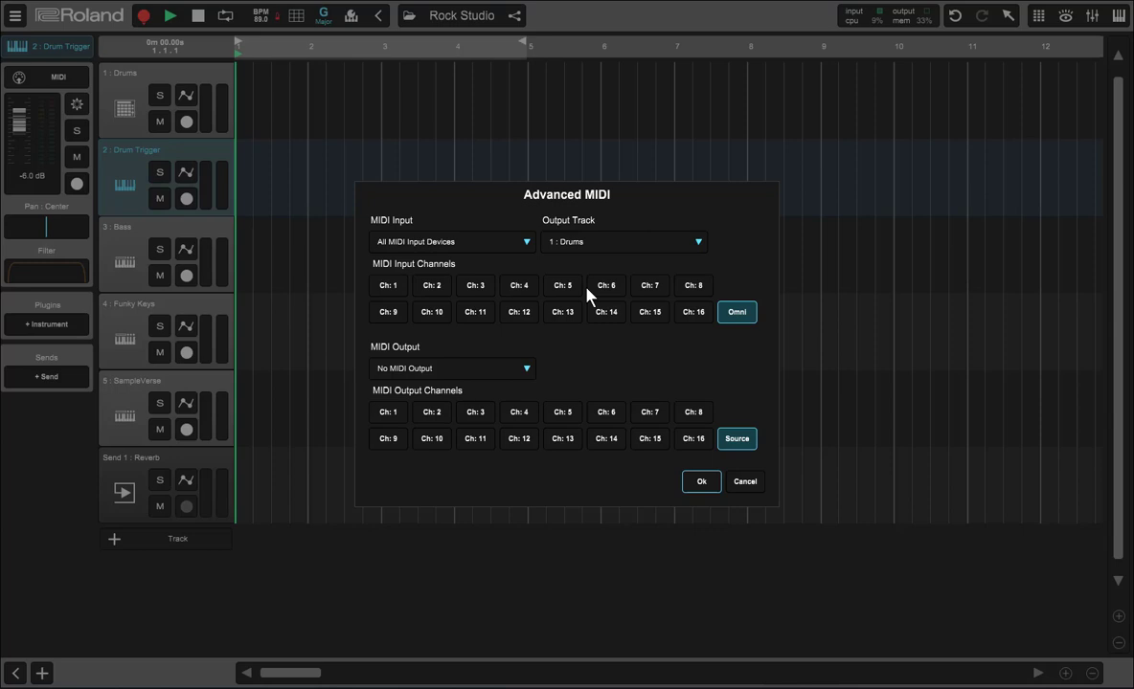
{"action": "left_click", "coordinate": [697, 483]}
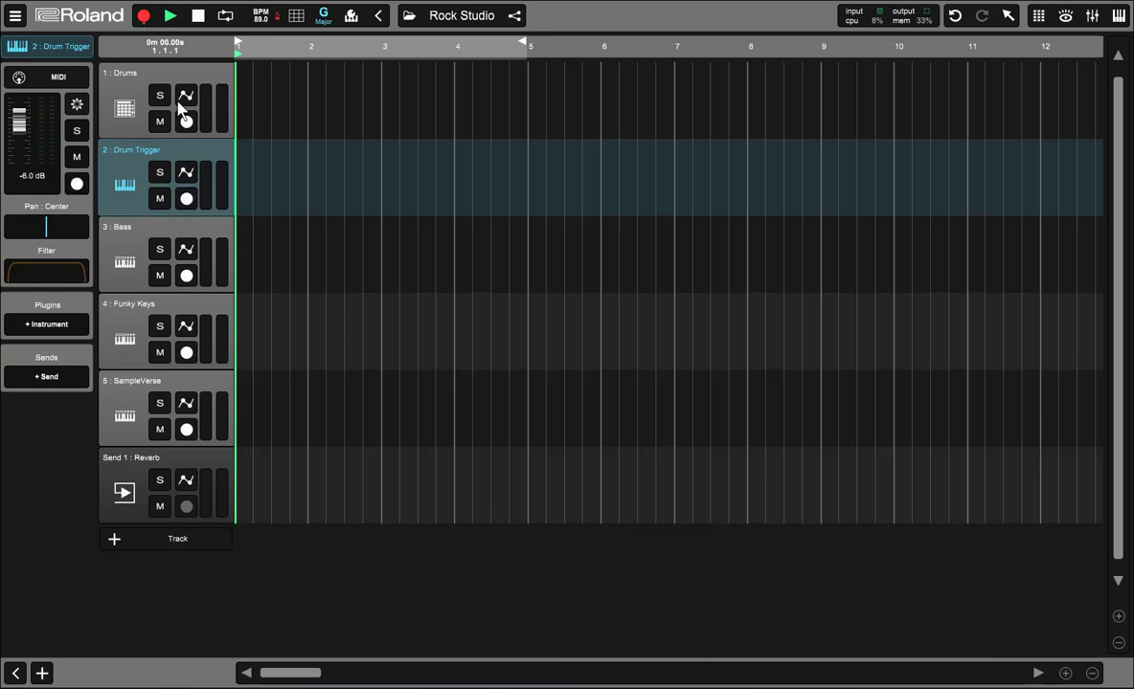
Record the MIDI controller drum pattern onto the Drum Trigger track from bar 1 to about bar 12.
{"action": "left_click", "coordinate": [144, 16]}
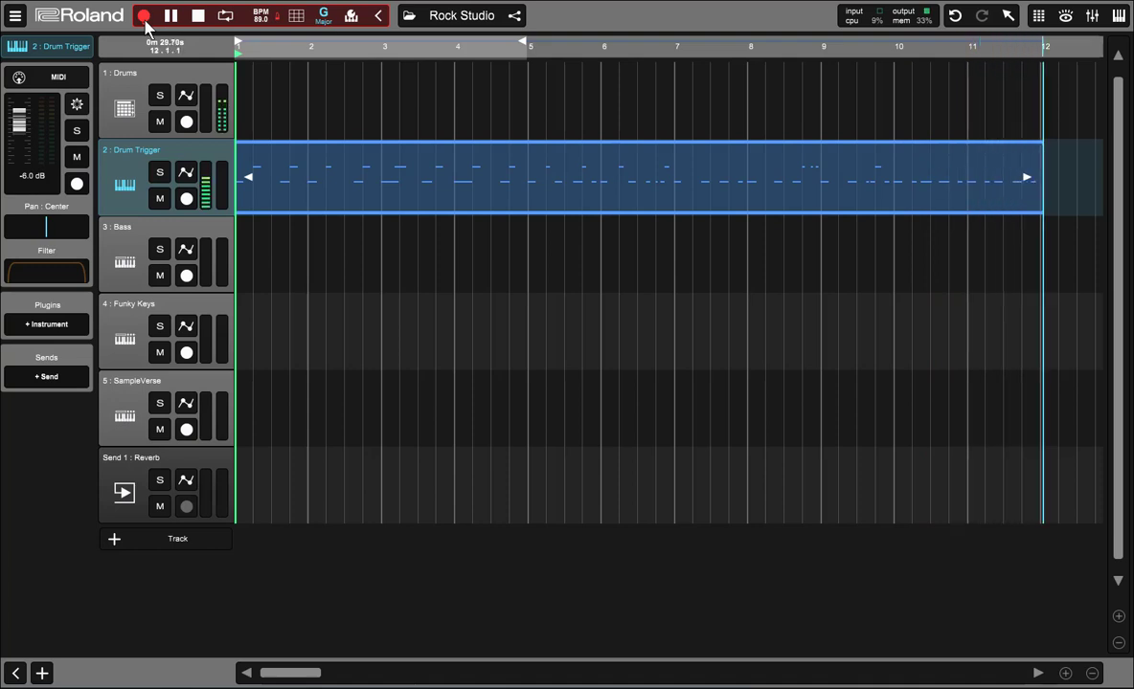
Stop recording and trim the Drum Trigger clip to end just before bar 12.
{"action": "left_click", "coordinate": [144, 21]}
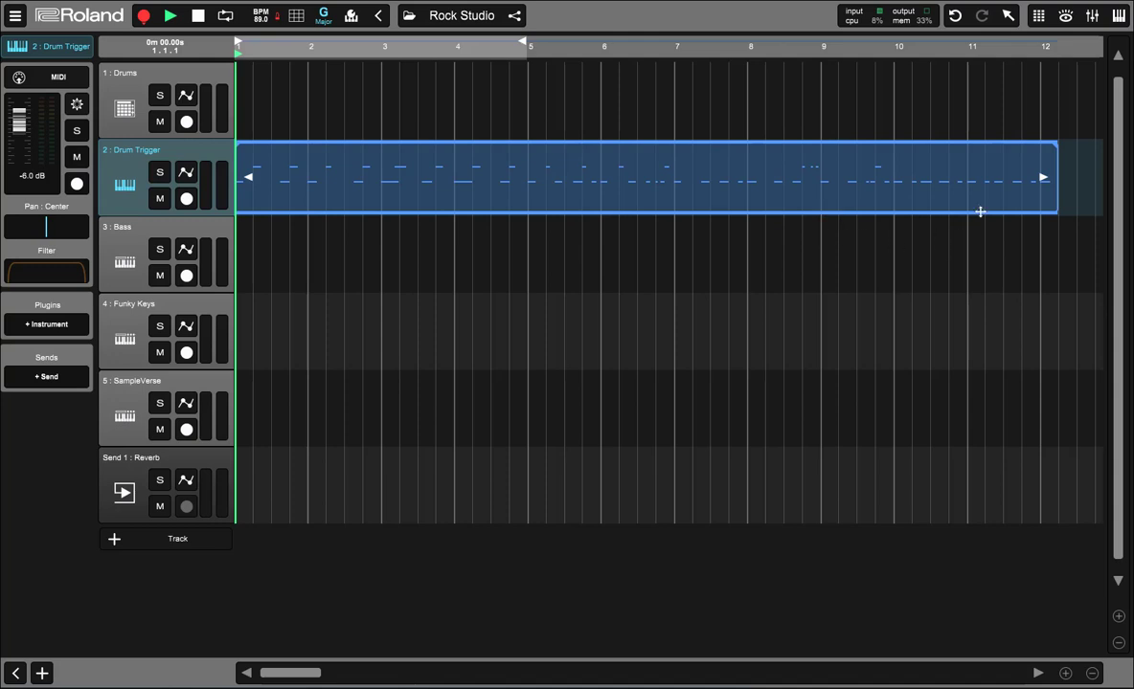
{"action": "mouse_move", "coordinate": [1042, 177]}
{"action": "left_mouse_down"}
{"action": "mouse_move", "coordinate": [1098, 175]}
{"action": "mouse_move", "coordinate": [1031, 178]}
{"action": "left_mouse_up"}
Create an empty one-bar clip on the Drums track spanning bar 1 to bar 2.
{"action": "left_click", "coordinate": [126, 110]}
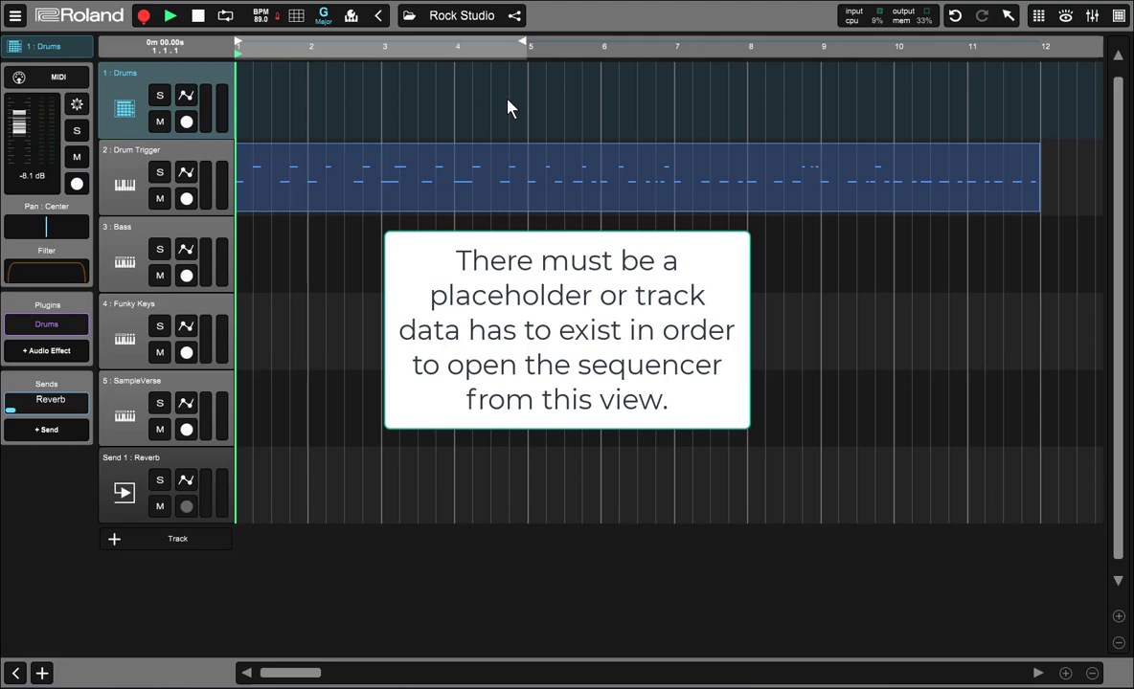
{"action": "left_click", "coordinate": [1039, 23]}
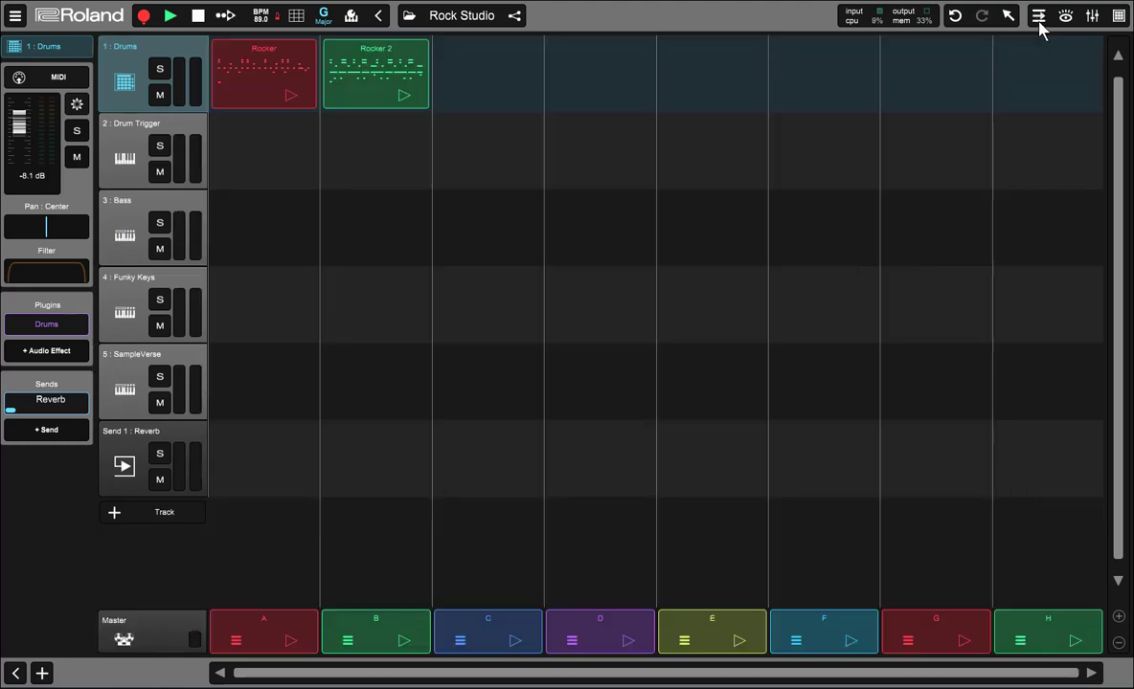
{"action": "left_click", "coordinate": [123, 85]}
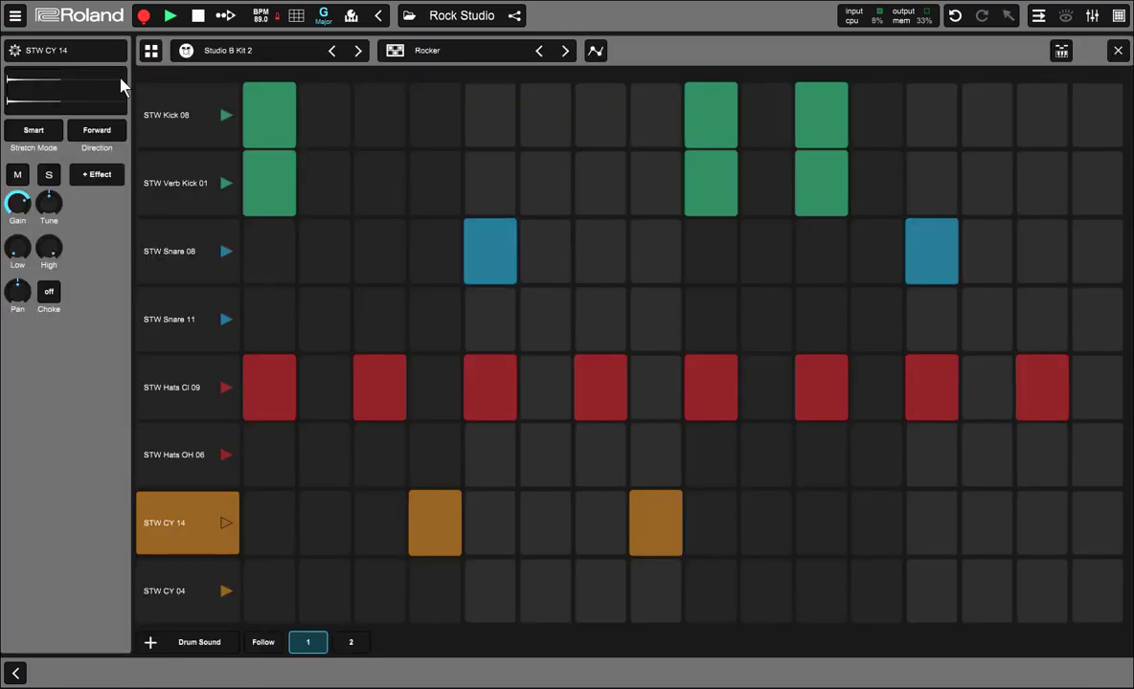
{"action": "left_click", "coordinate": [1117, 50]}
{"action": "left_click", "coordinate": [1038, 16]}
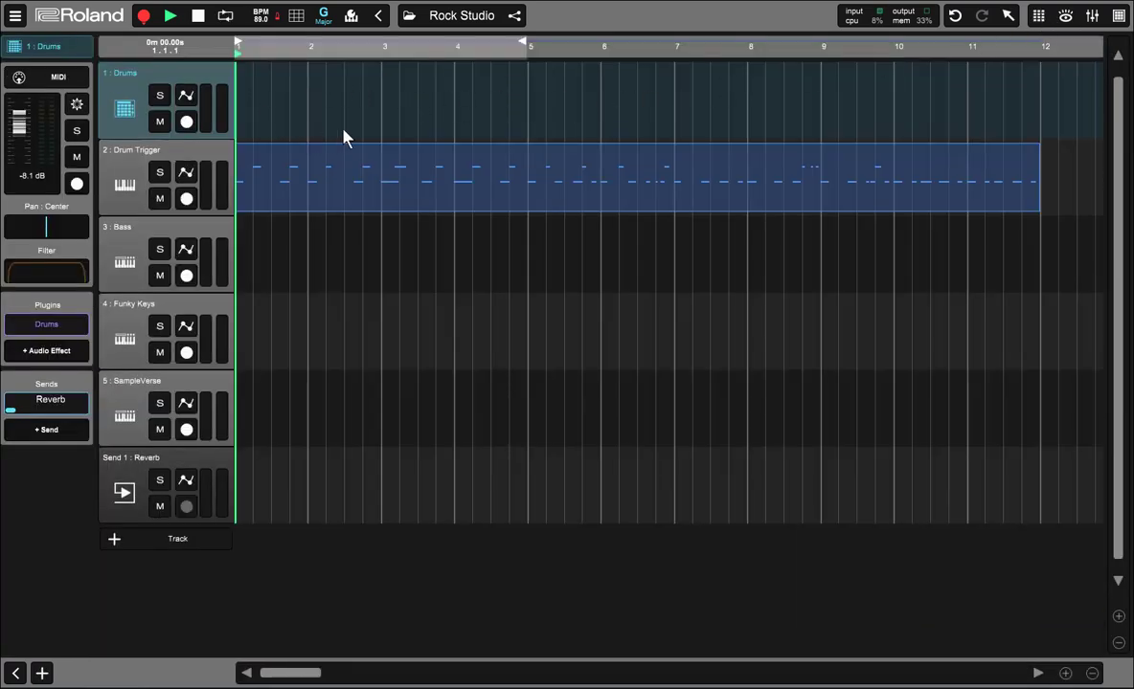
{"action": "double_click", "coordinate": [253, 104]}
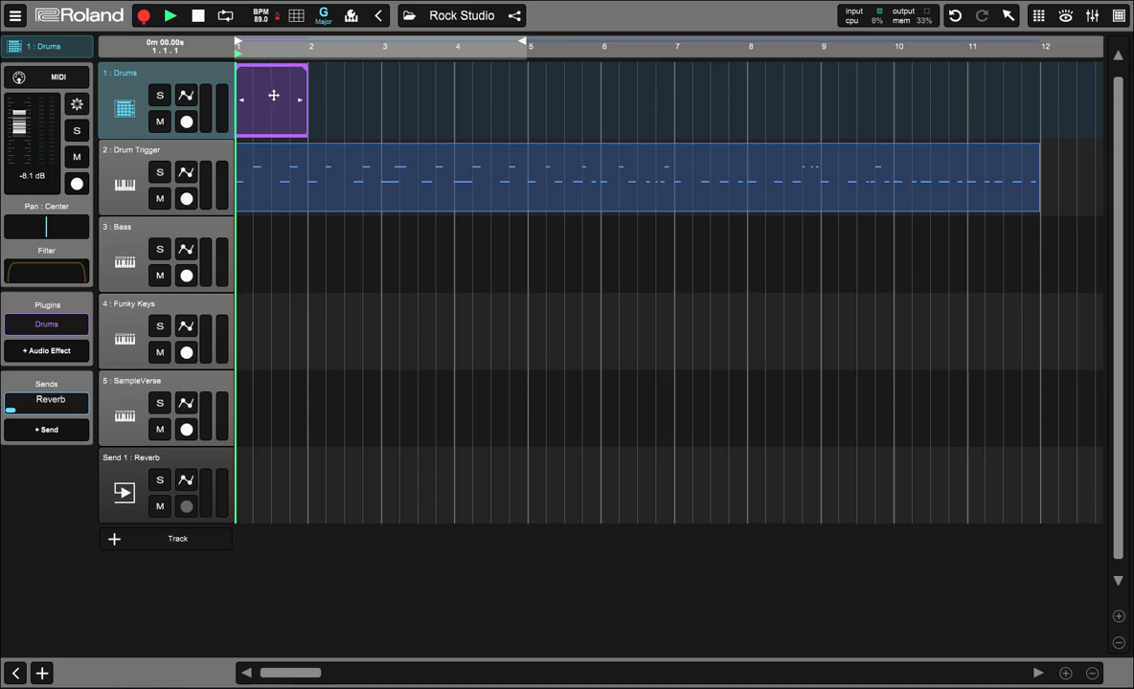
Audition drum kits for the new Drums clip in the drum editor during playback.
{"action": "left_click", "coordinate": [122, 113]}
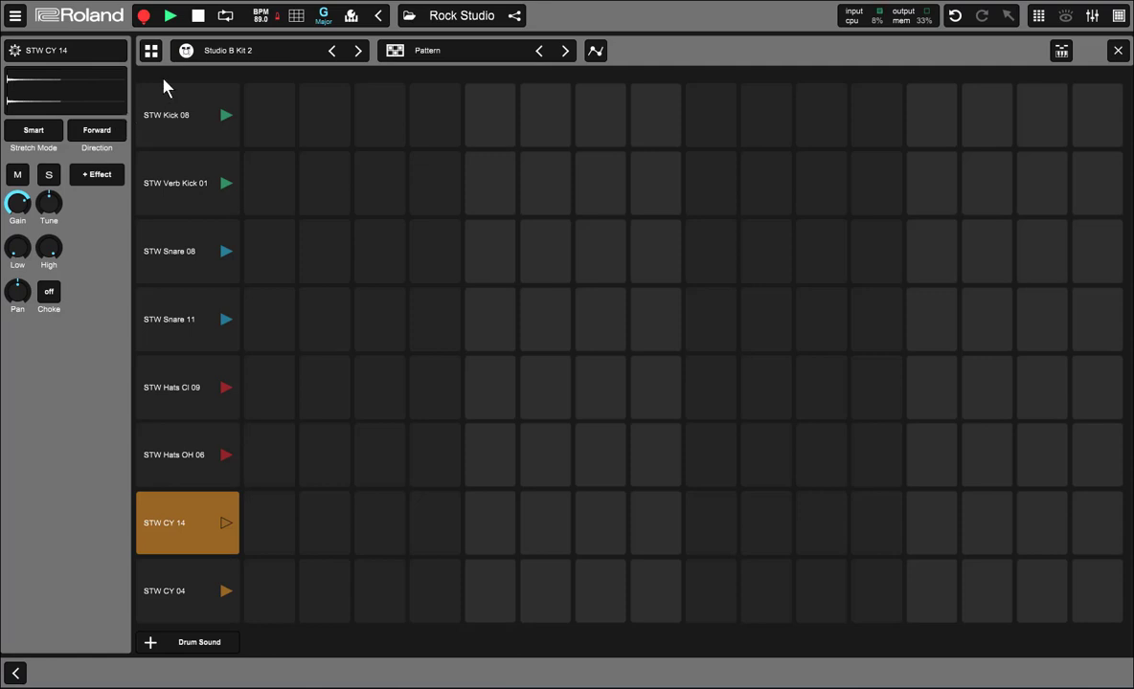
{"action": "left_click", "coordinate": [171, 17]}
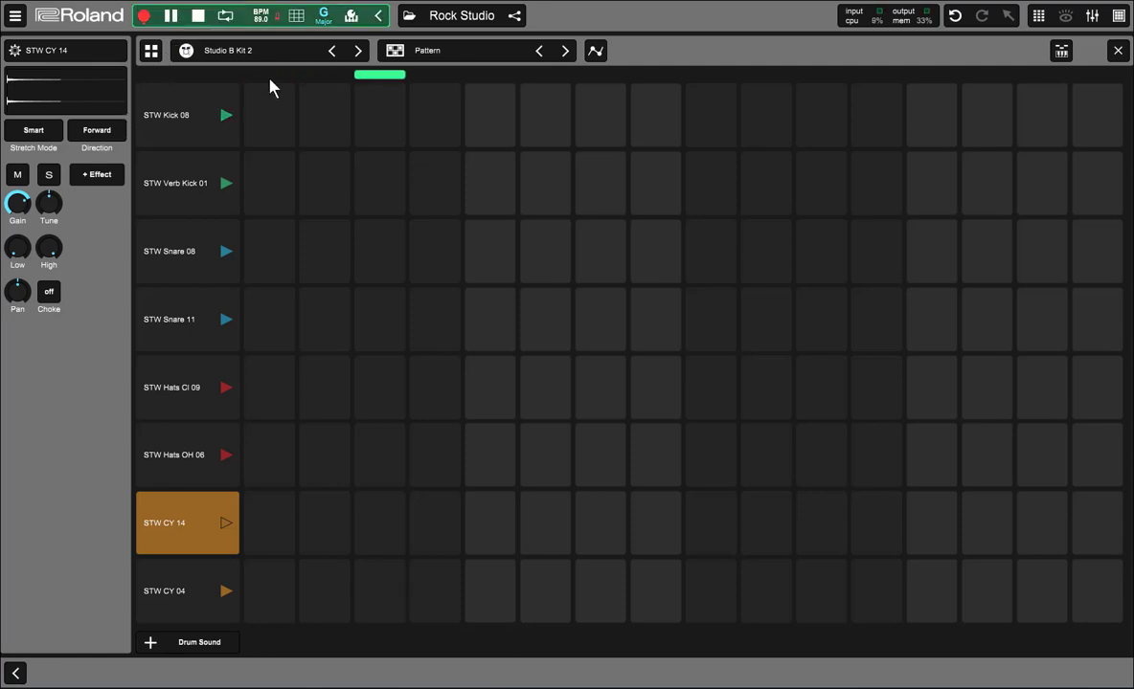
{"action": "left_click", "coordinate": [358, 52]}
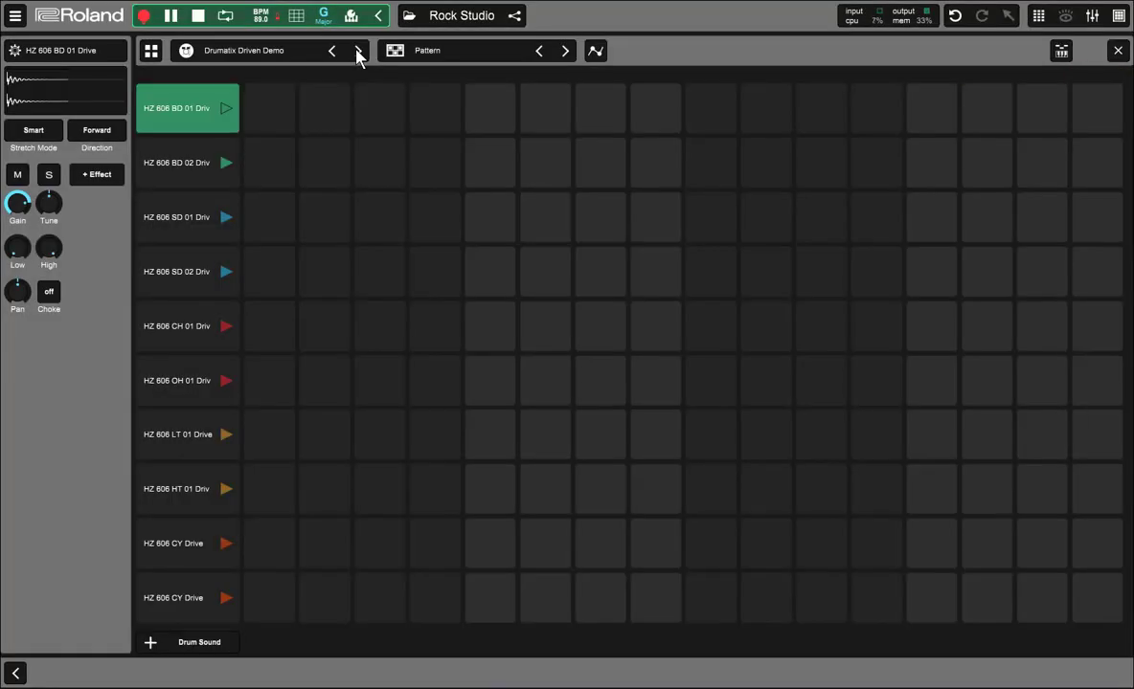
{"action": "left_click", "coordinate": [358, 51]}
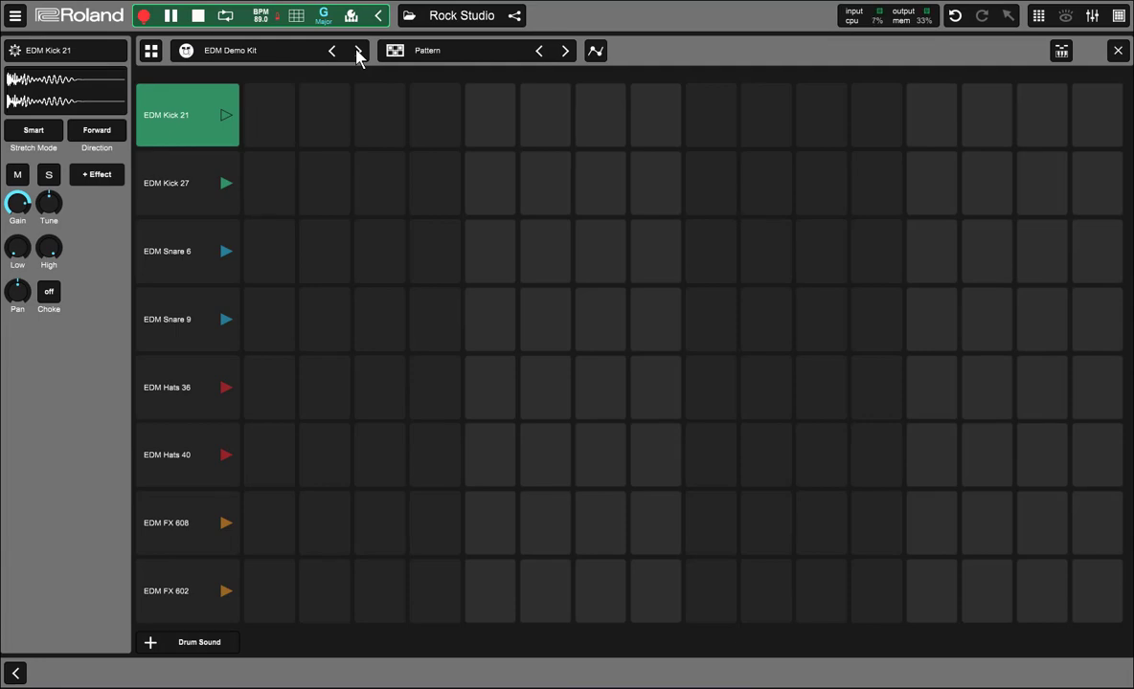
{"action": "left_click", "coordinate": [357, 53]}
Load the Drum Room - Rock Demo Kit, then close the editor and stop playback.
{"action": "left_click", "coordinate": [247, 53]}
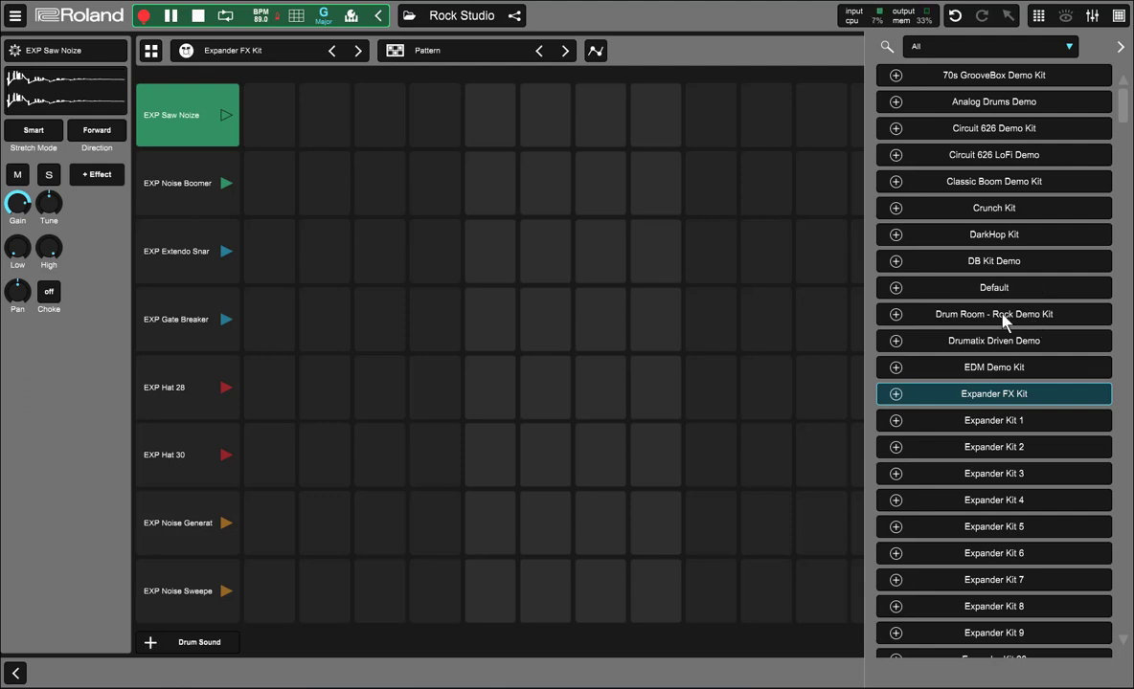
{"action": "left_click", "coordinate": [897, 319]}
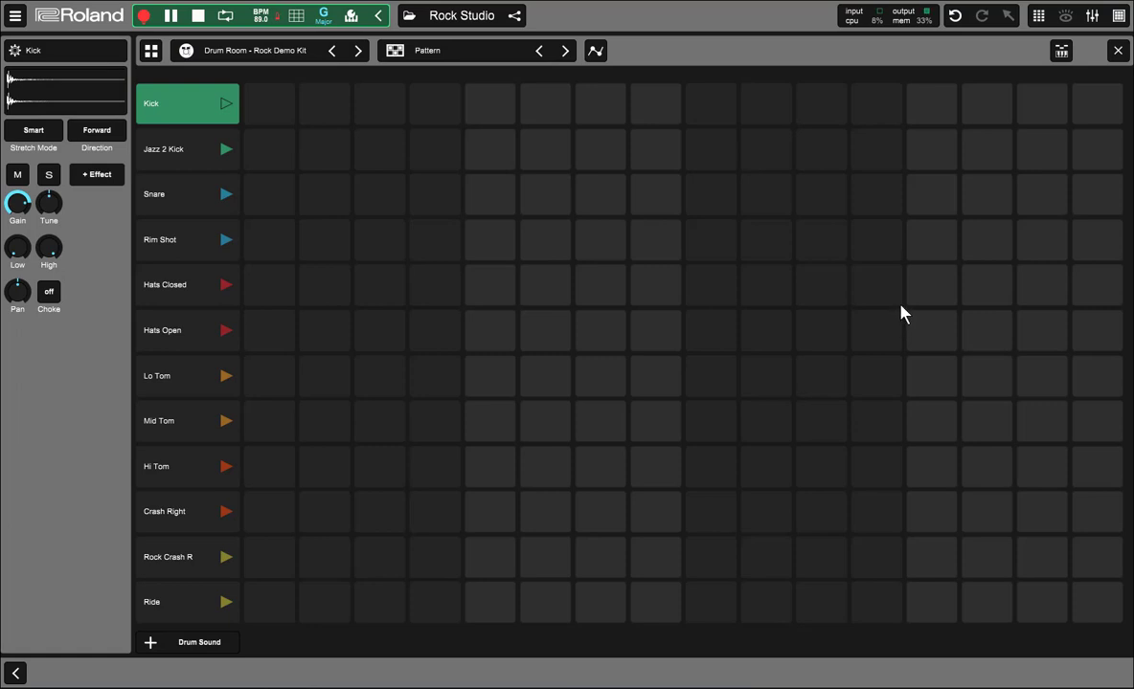
{"action": "left_click", "coordinate": [1117, 52]}
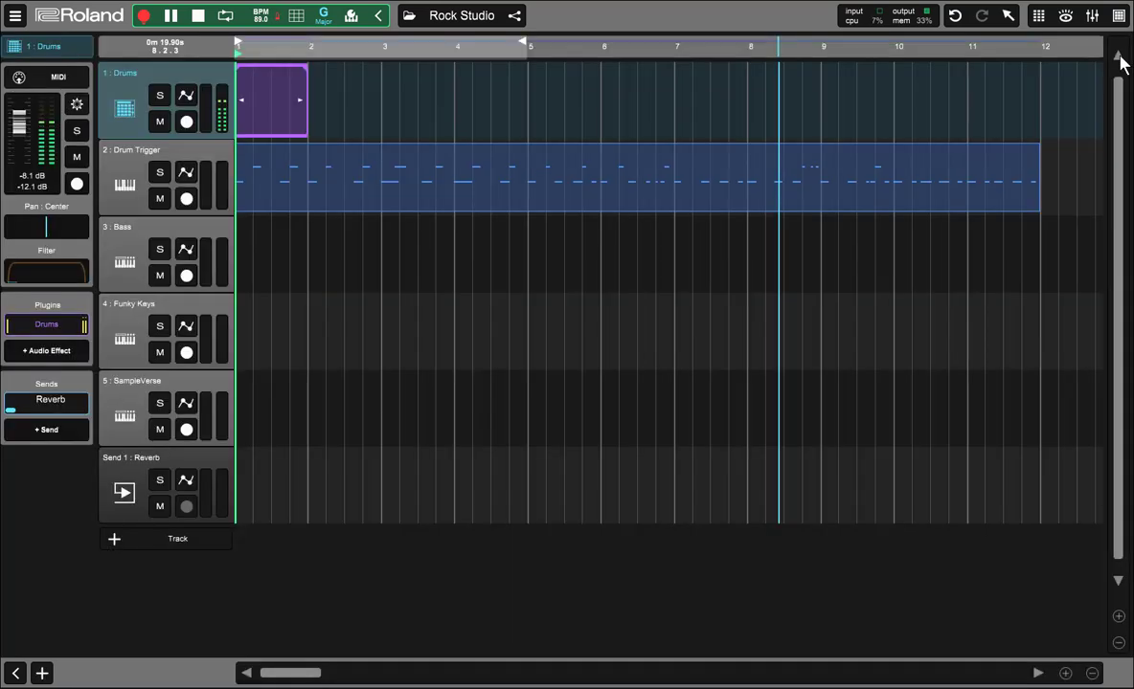
{"action": "key", "text": "space"}
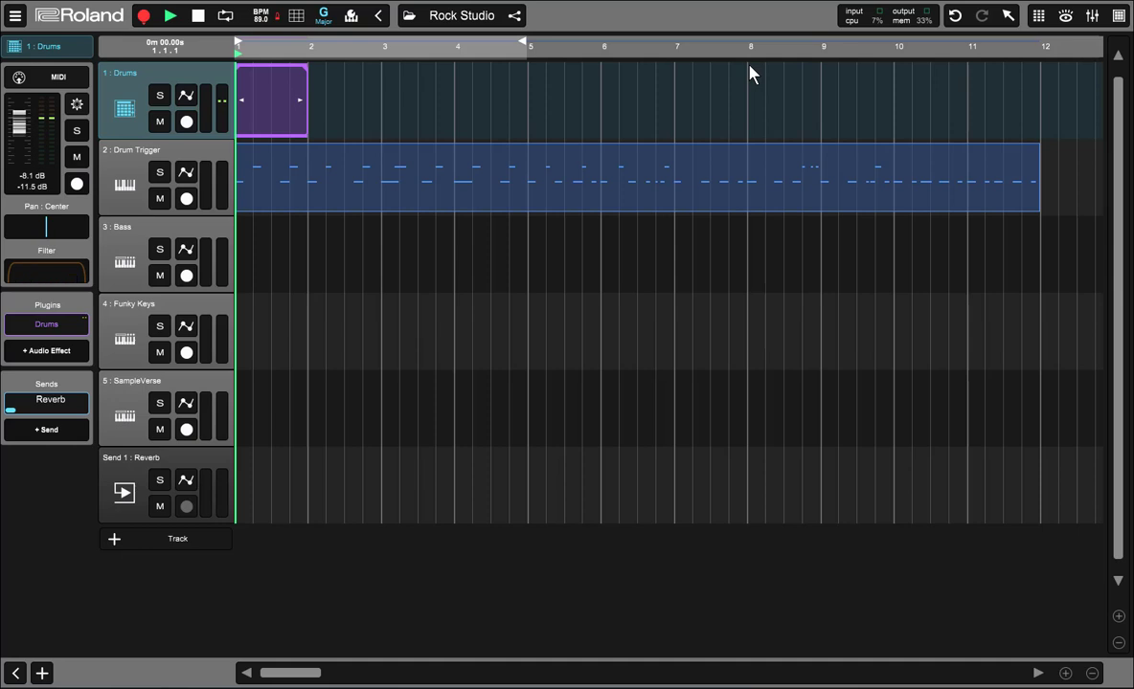